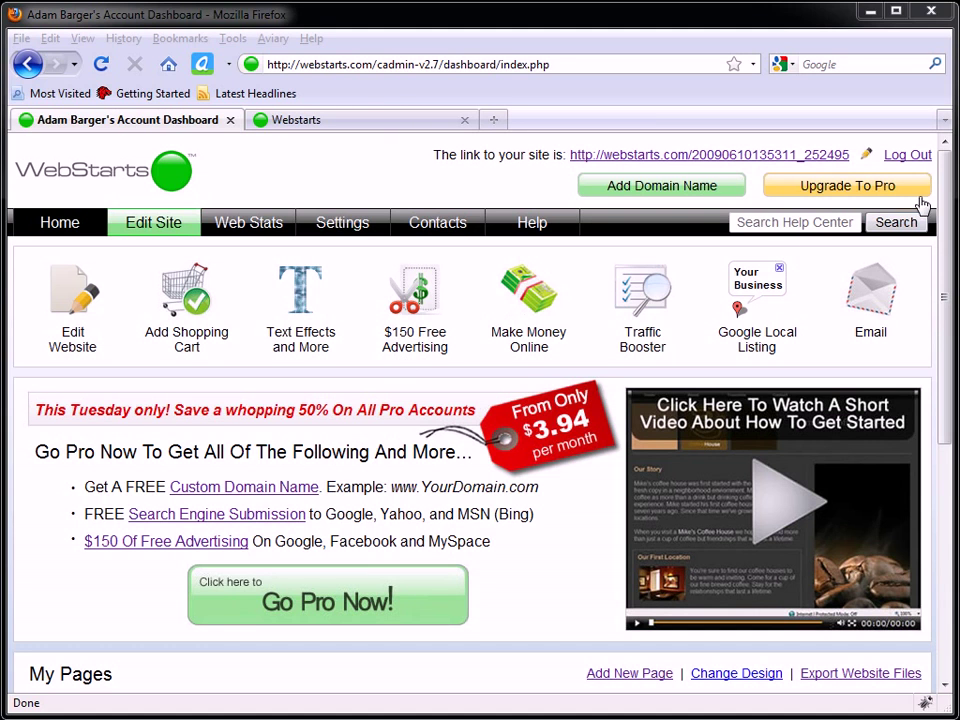
Open the Home page from the My Pages list for editing.
scroll(955, 188, down, 3)
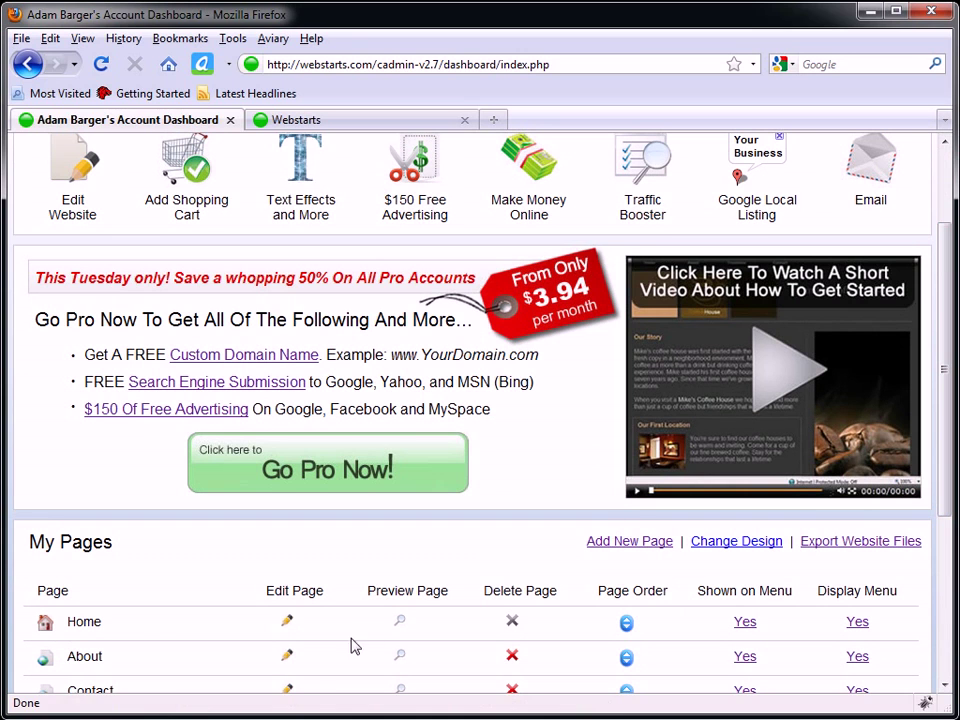
click(289, 623)
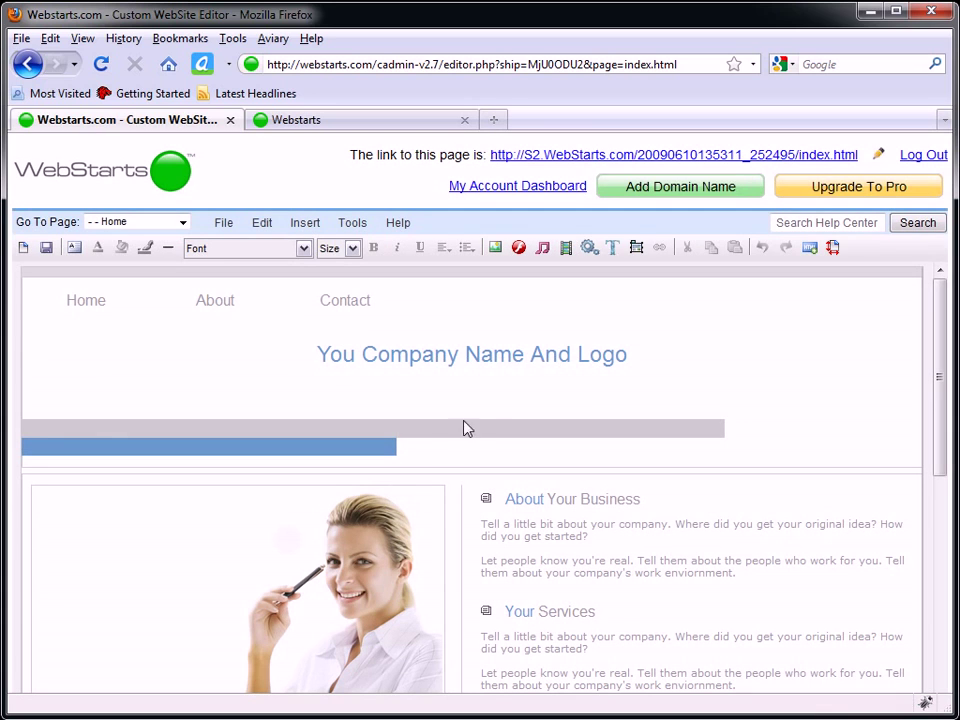
Replace the placeholder company name heading with 'SEO Ebook - Get #1 Search Engine Position'.
click(525, 356)
drag(632, 356, 315, 356)
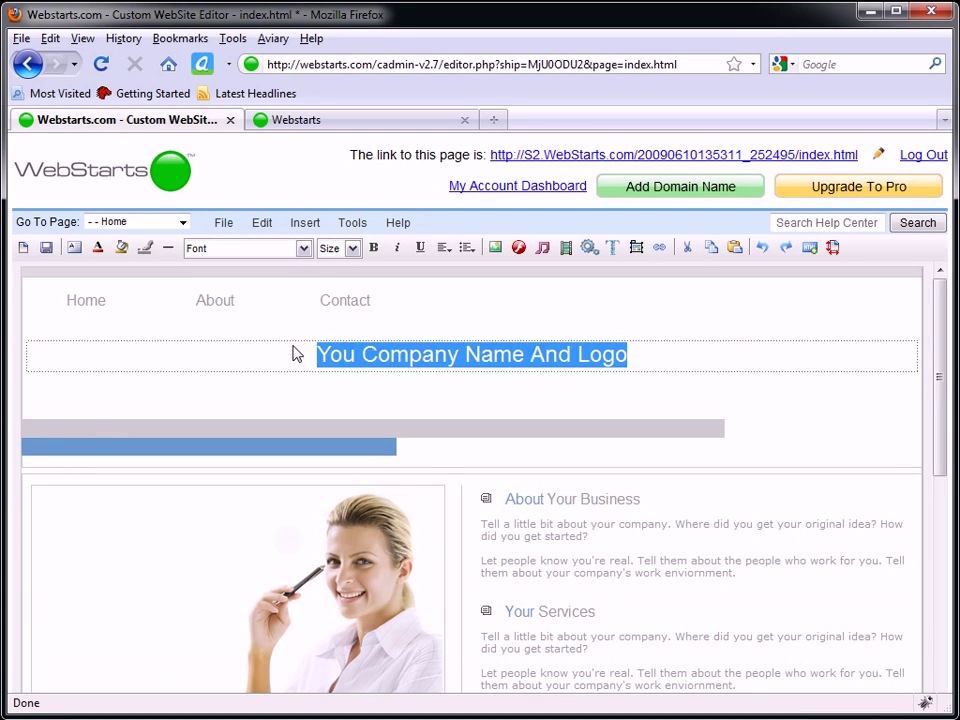
text(SE)
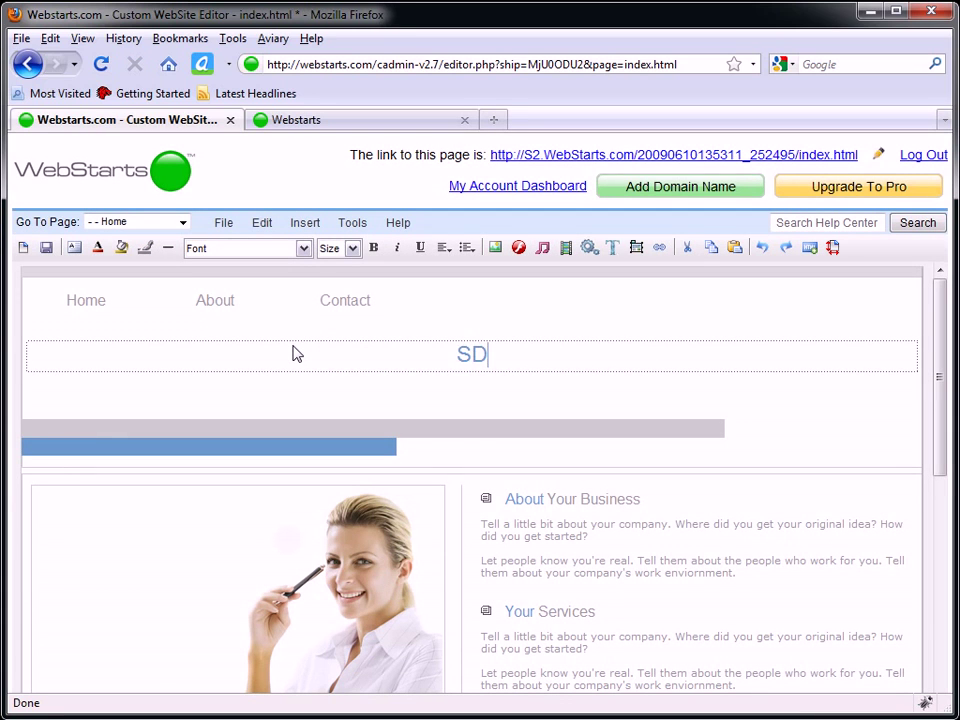
text(O Ebook - Get #1 Se)
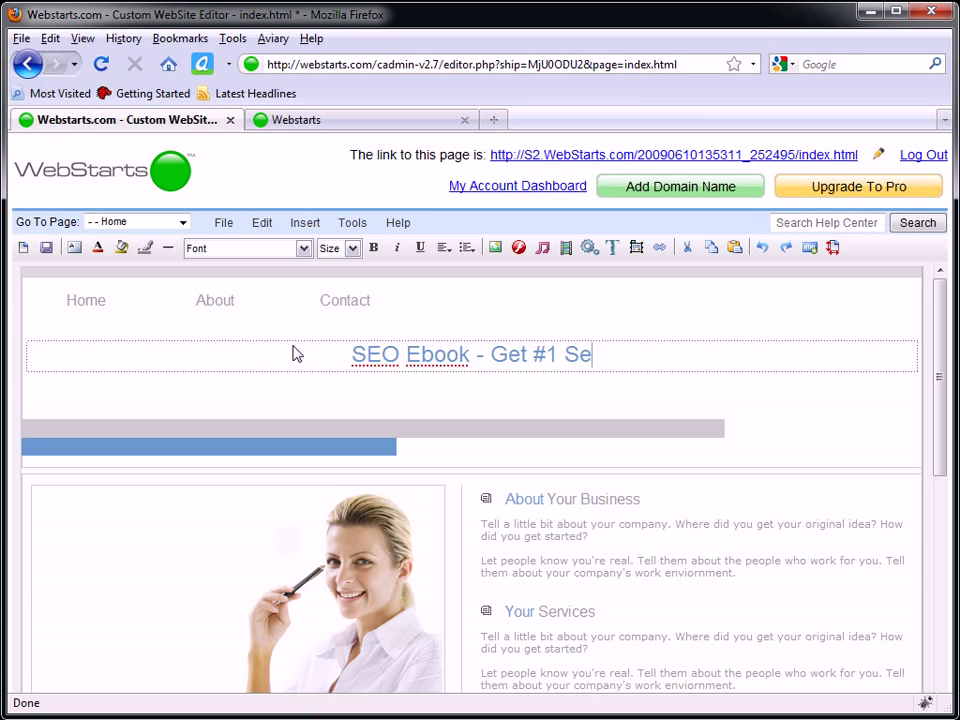
text(arch Engine Position)
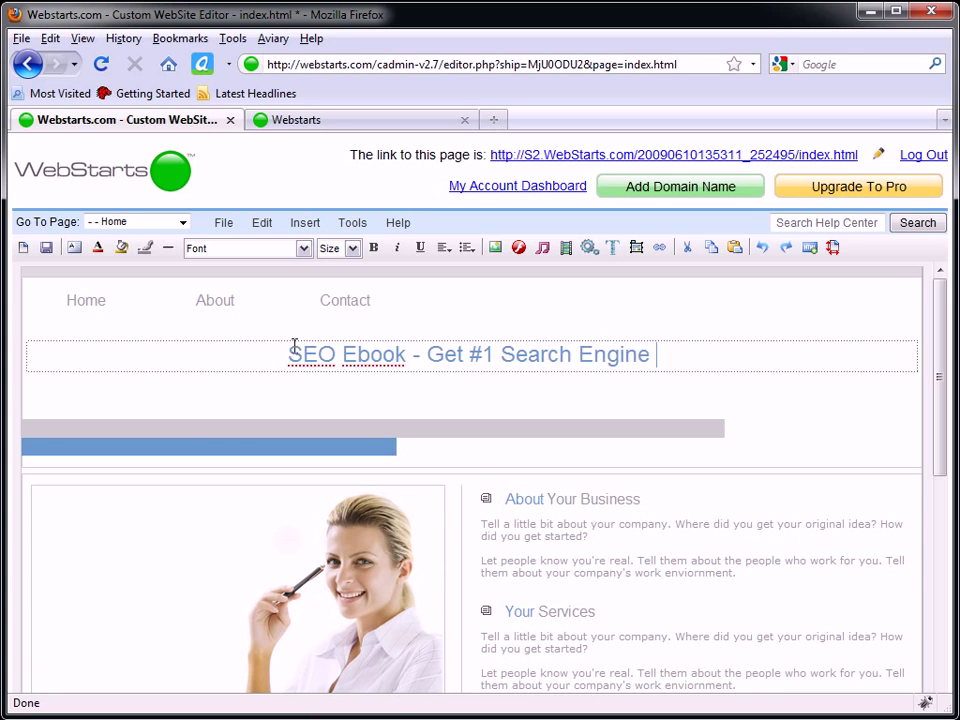
click(683, 636)
click(915, 375)
Delete the woman photo from the Home page.
drag(943, 376, 945, 432)
click(368, 522)
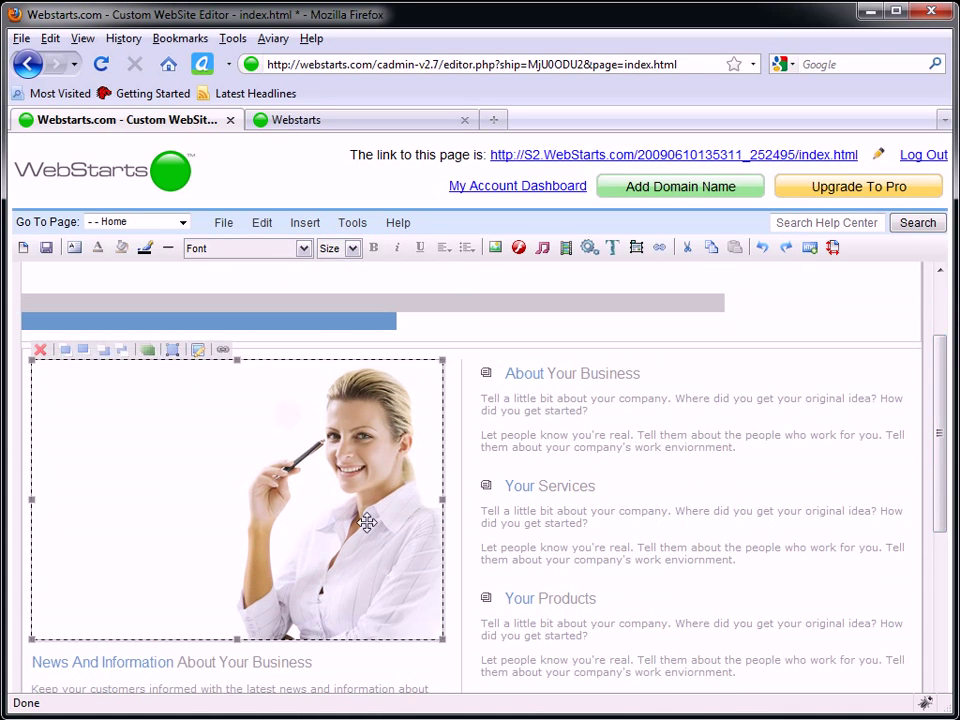
click(504, 422)
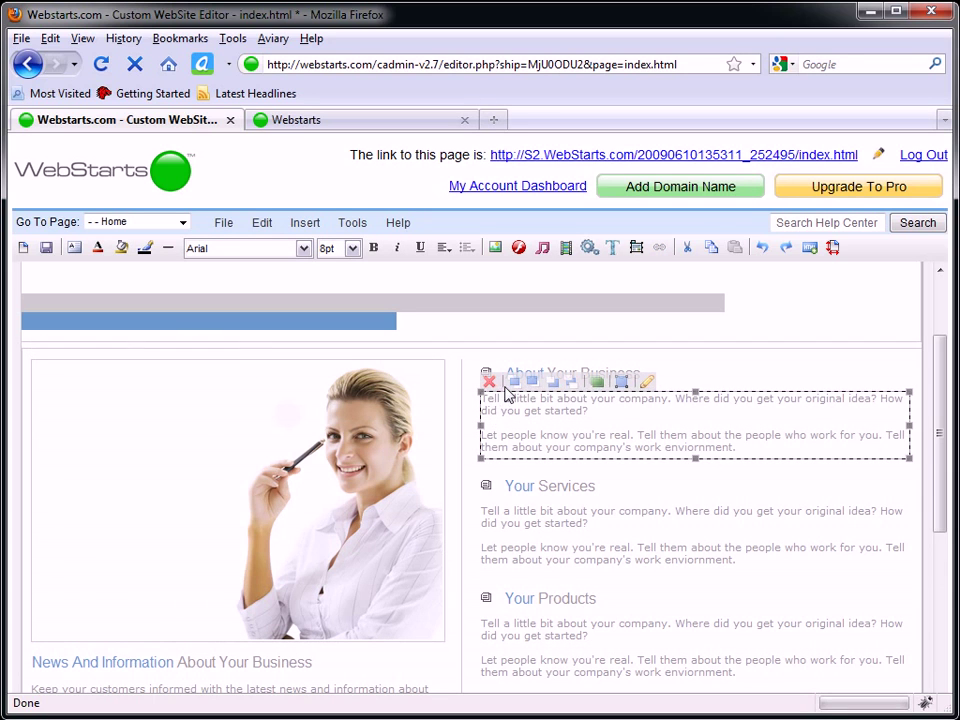
drag(936, 403, 940, 430)
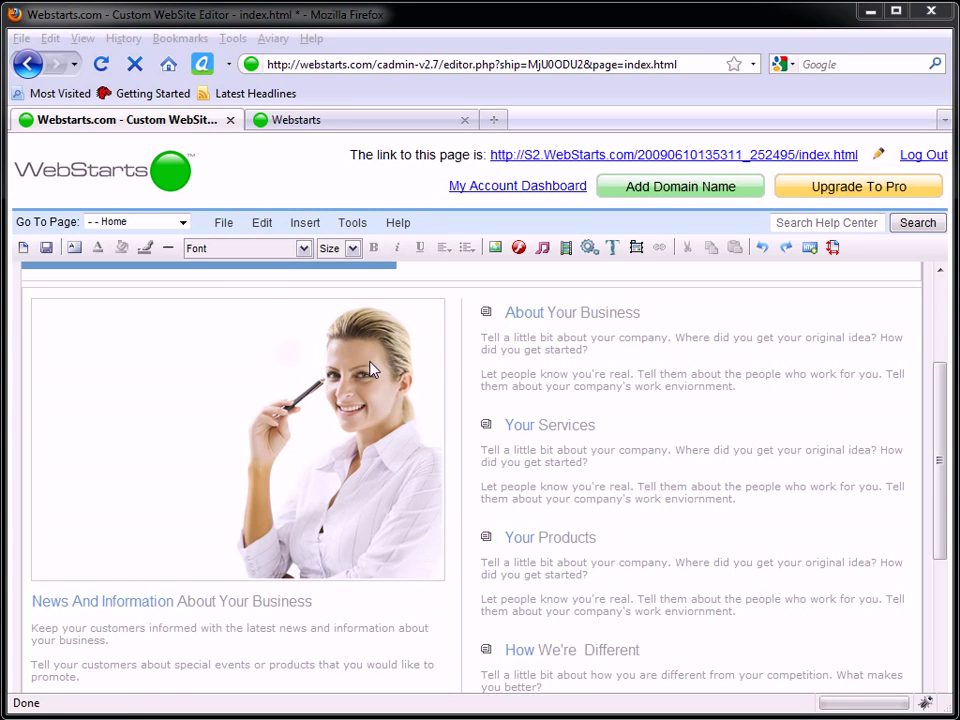
click(300, 347)
click(38, 289)
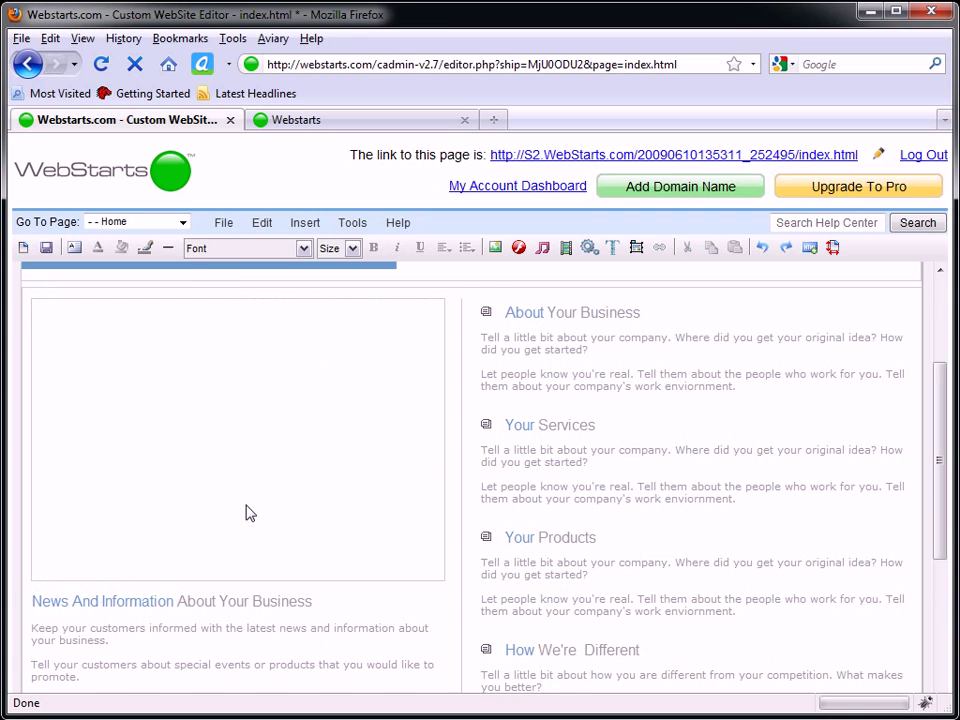
Insert SEO-Box.jpg, shrink it to fit its cell and centre it.
click(495, 249)
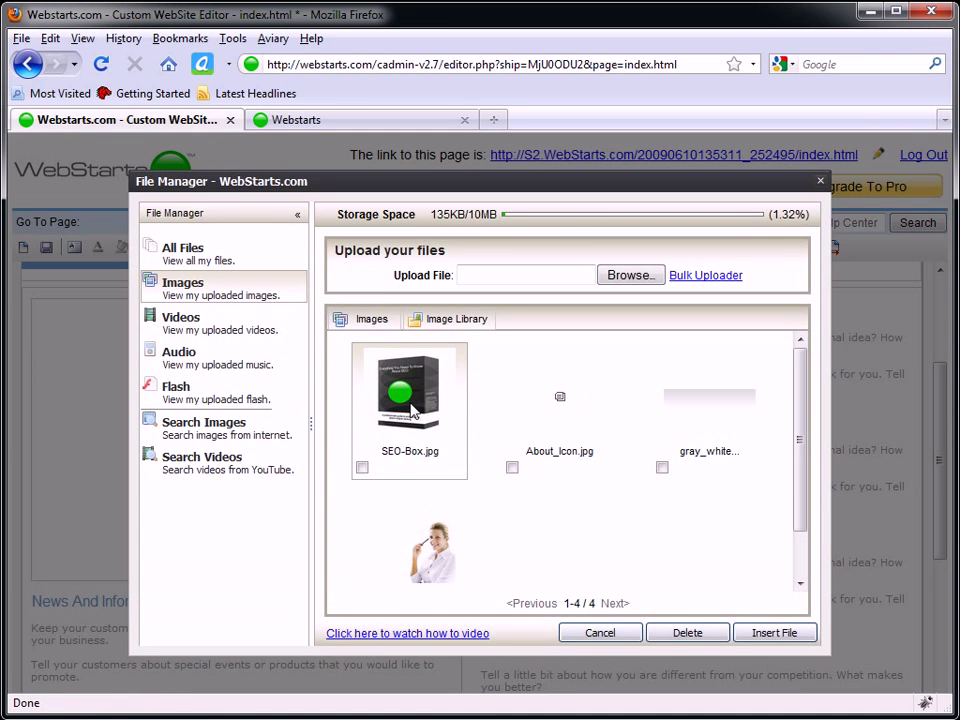
double_click(410, 395)
click(392, 384)
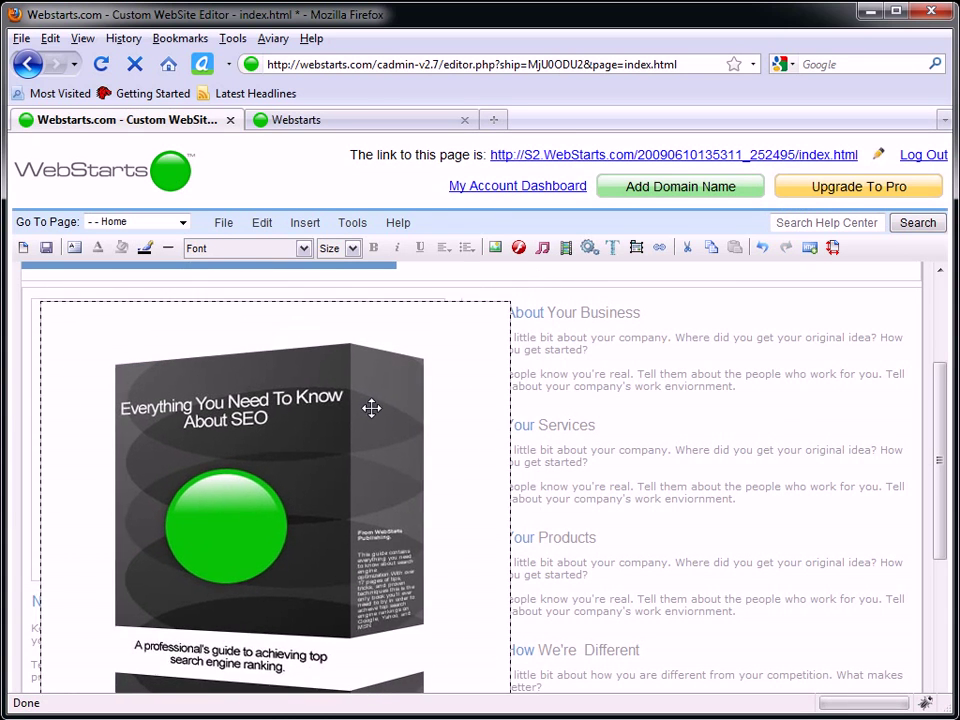
scroll(546, 450, down, 2)
drag(507, 648, 311, 394)
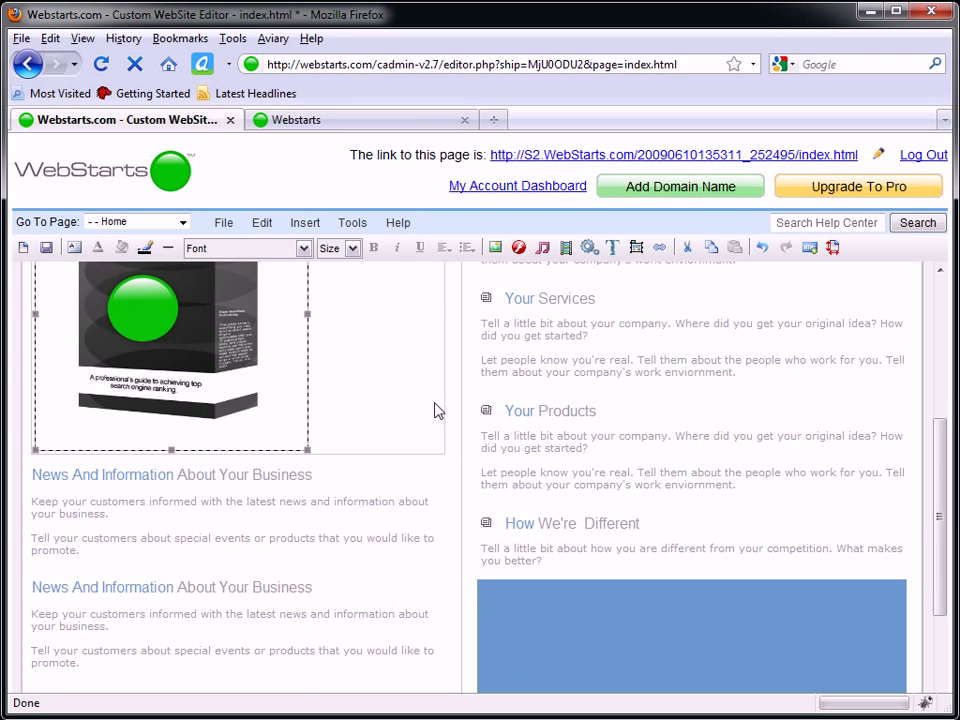
scroll(438, 414, up, 3)
drag(221, 491, 288, 491)
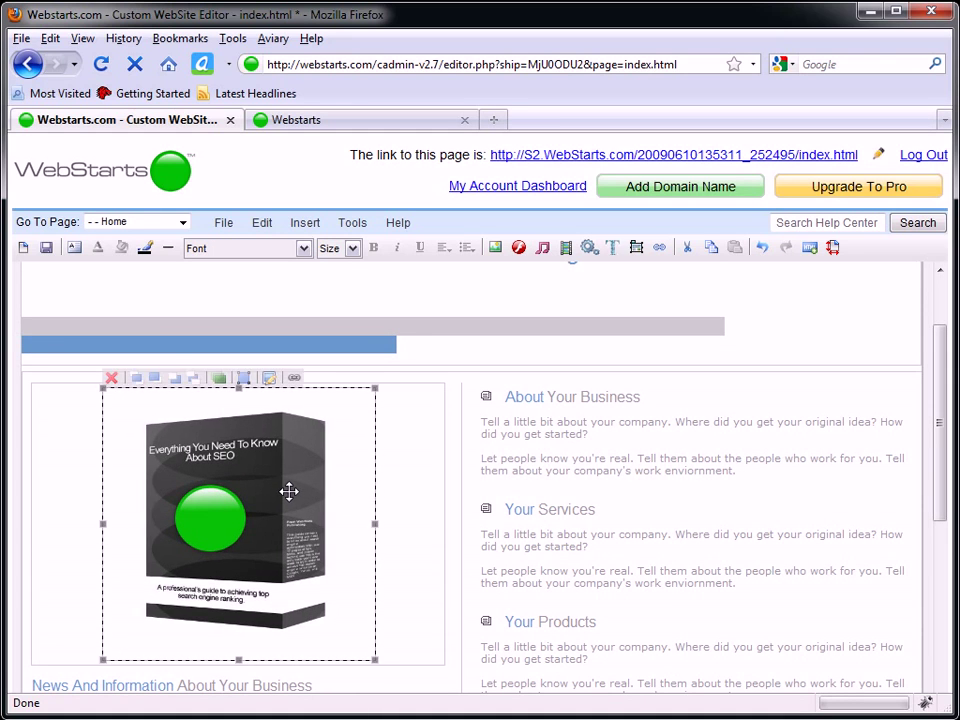
click(410, 456)
click(497, 344)
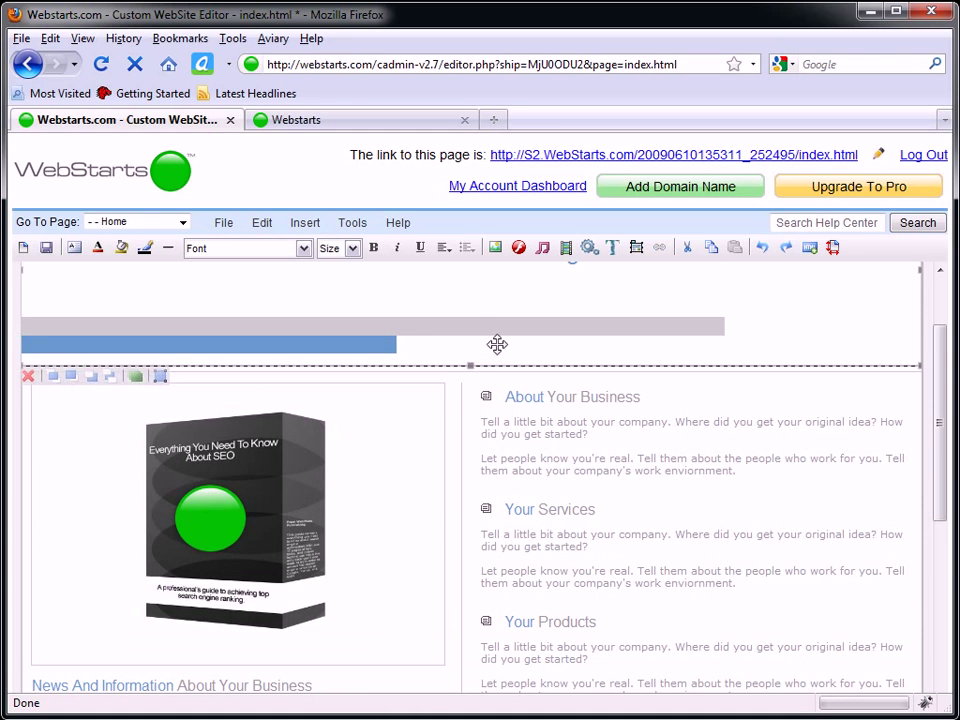
Delete the News And Information headings and paragraphs.
click(617, 453)
scroll(636, 433, down, 5)
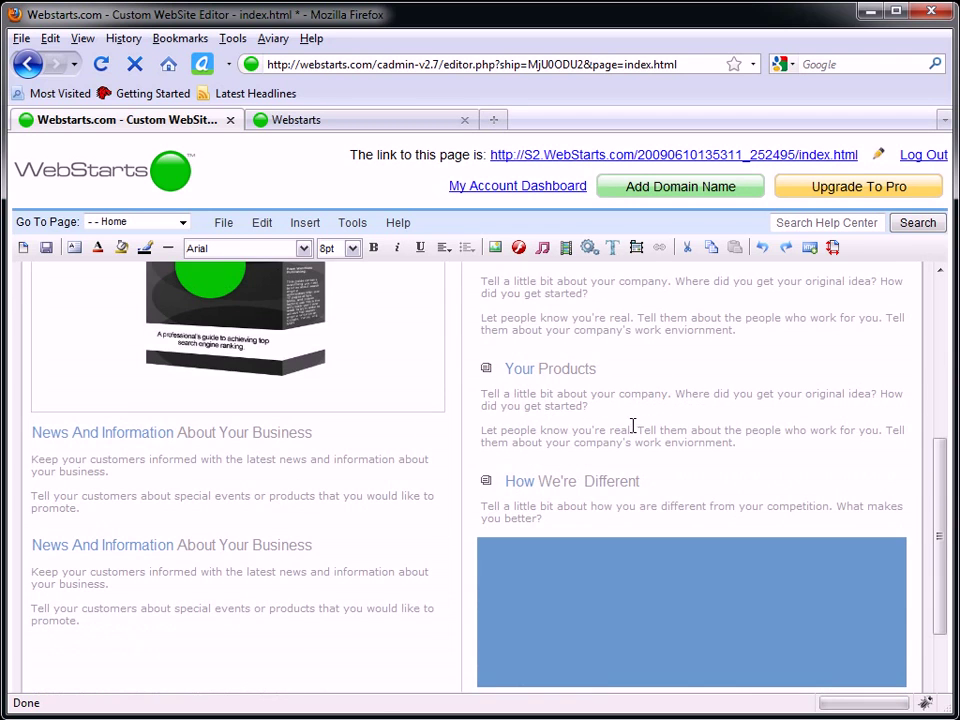
click(336, 465)
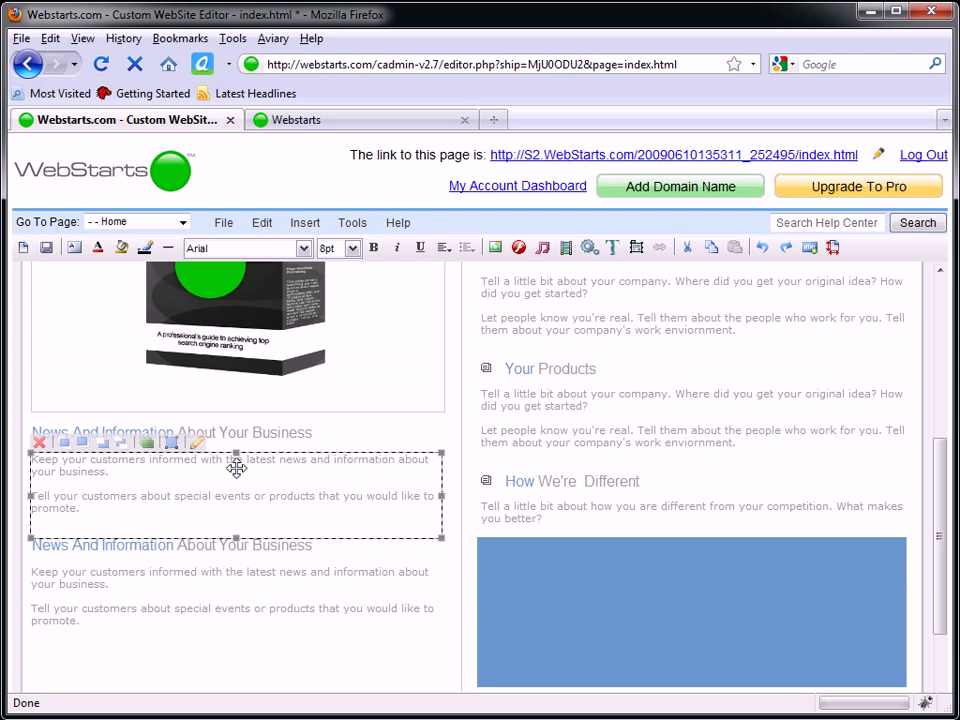
click(39, 446)
click(121, 441)
click(38, 414)
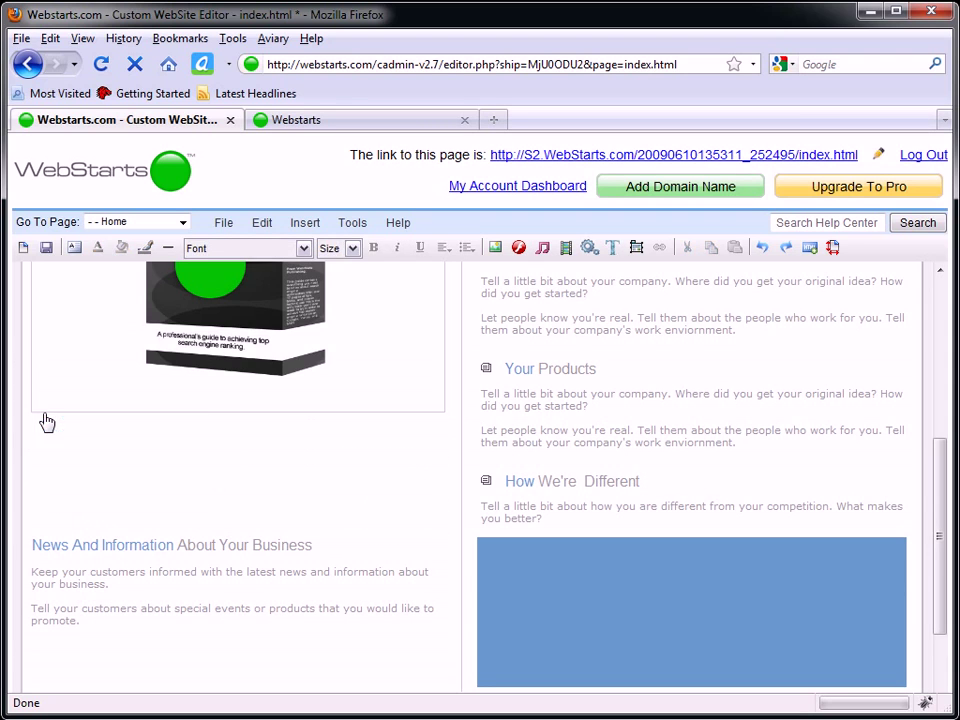
click(80, 578)
click(38, 564)
click(60, 542)
click(37, 524)
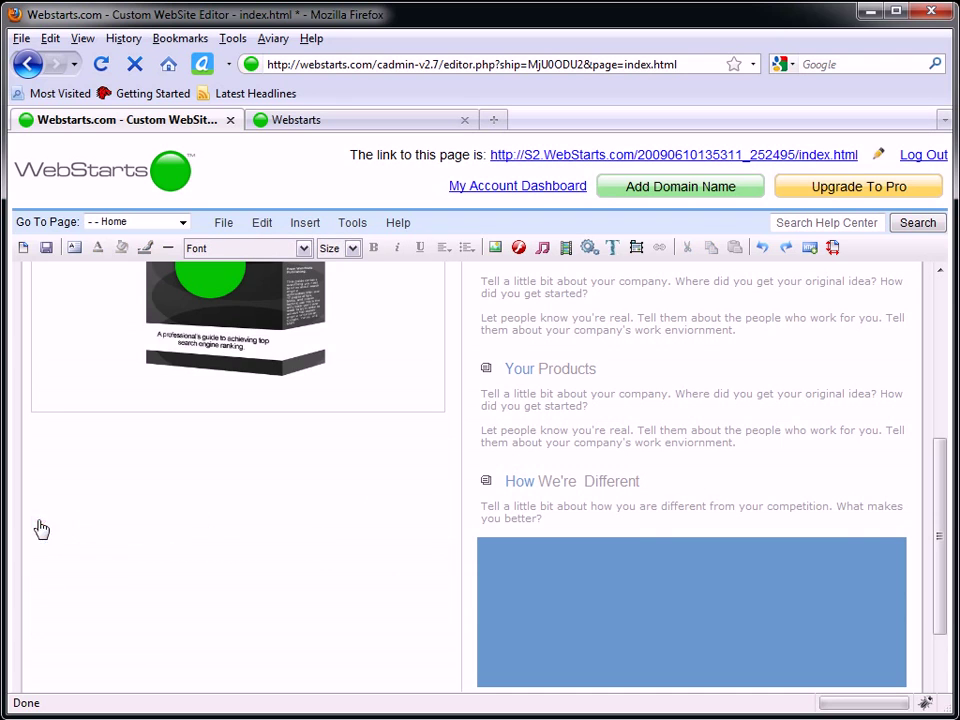
Delete the How We're Different heading and paragraph, the blue box and the leftover empty block.
click(765, 611)
click(546, 513)
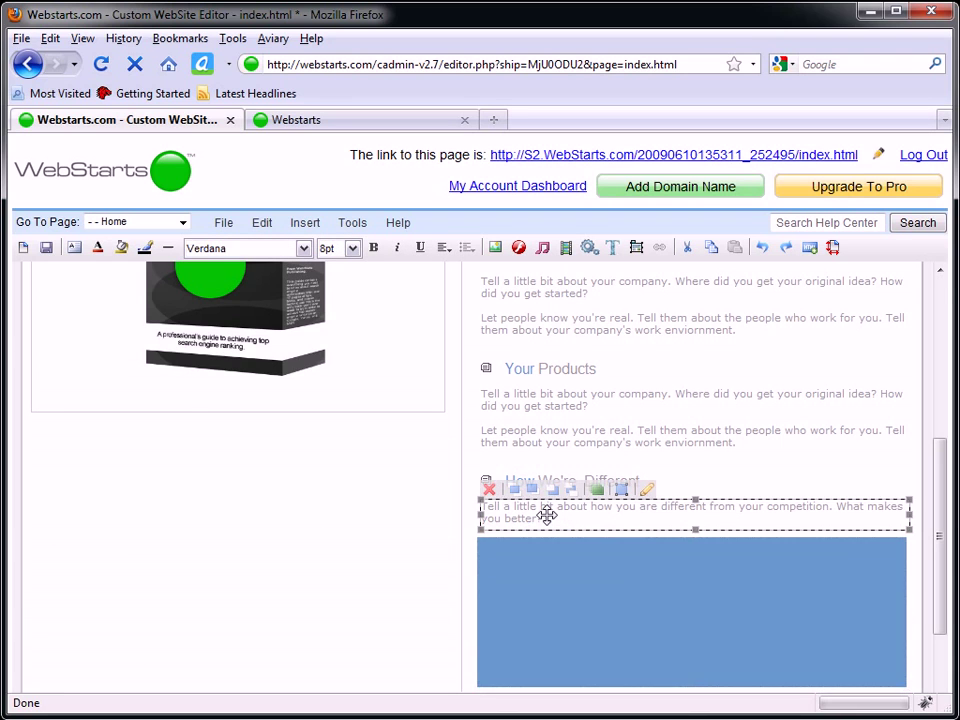
click(487, 491)
click(540, 592)
click(484, 523)
click(512, 485)
click(510, 459)
click(490, 479)
click(470, 446)
Delete the paragraph under Your Products and shorten the empty block below it.
click(480, 390)
click(488, 377)
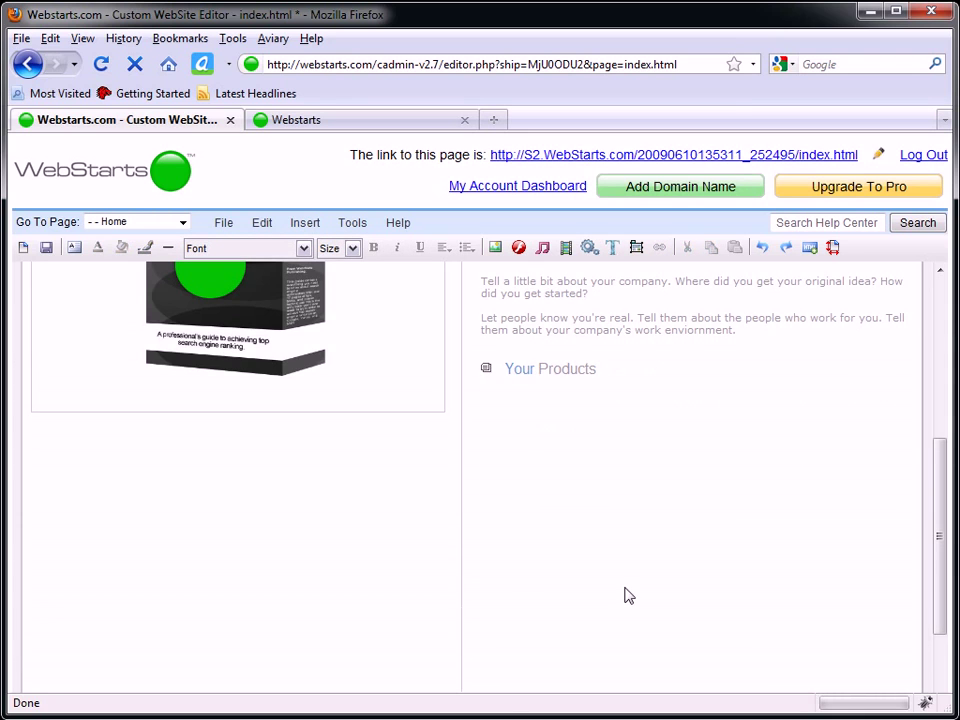
click(538, 525)
click(473, 527)
drag(484, 664, 489, 388)
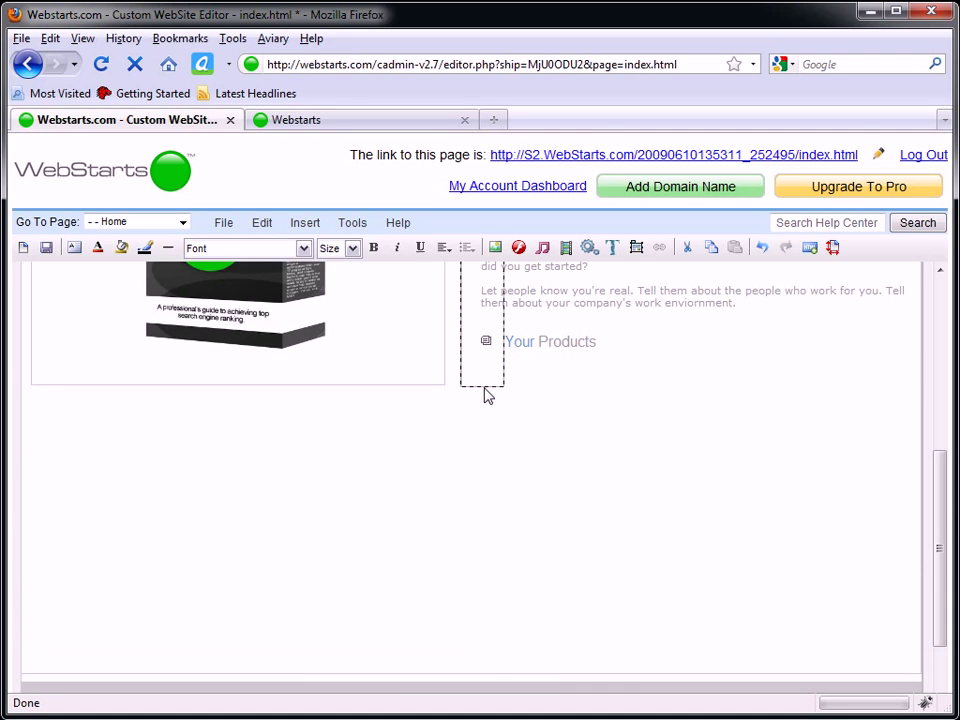
Add a new text box to the Home page.
click(671, 476)
scroll(690, 500, up, 5)
scroll(695, 511, down, 8)
scroll(589, 540, up, 5)
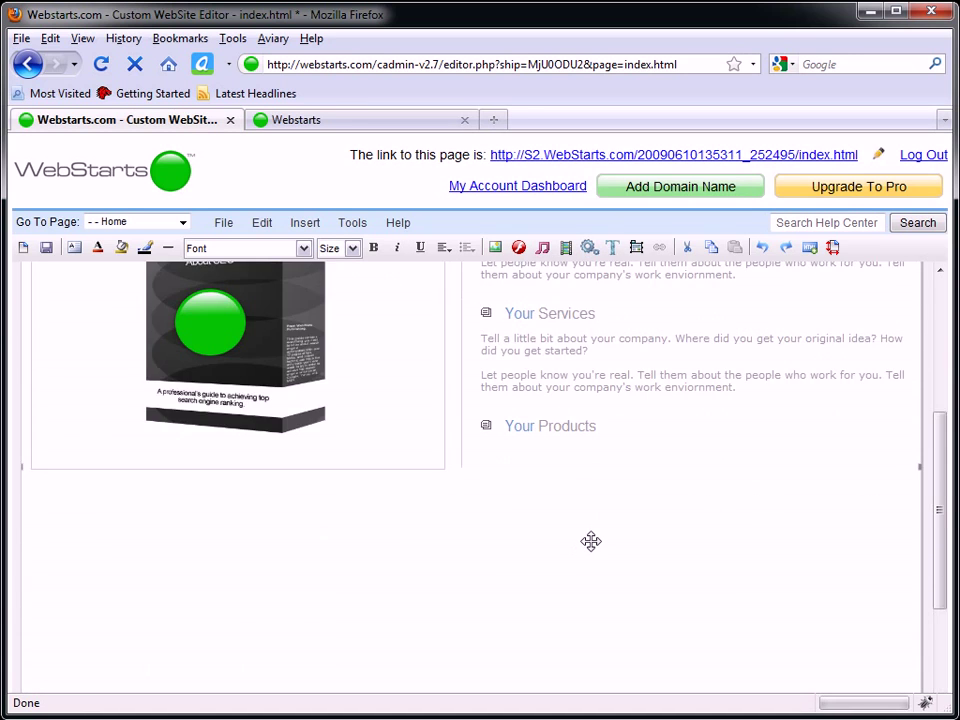
scroll(591, 541, up, 4)
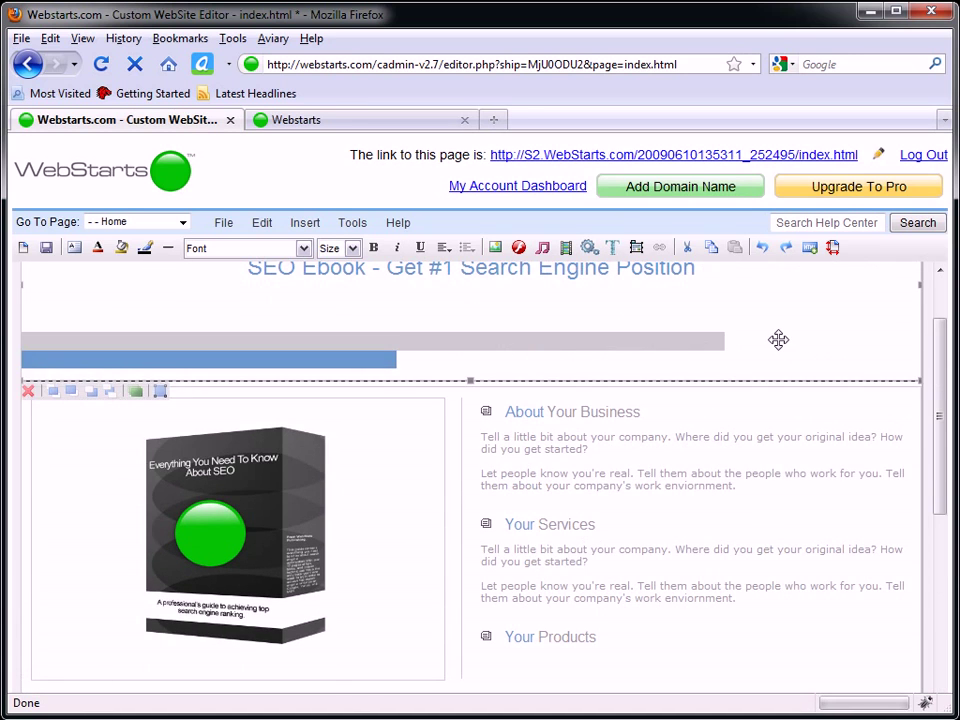
drag(939, 399, 936, 336)
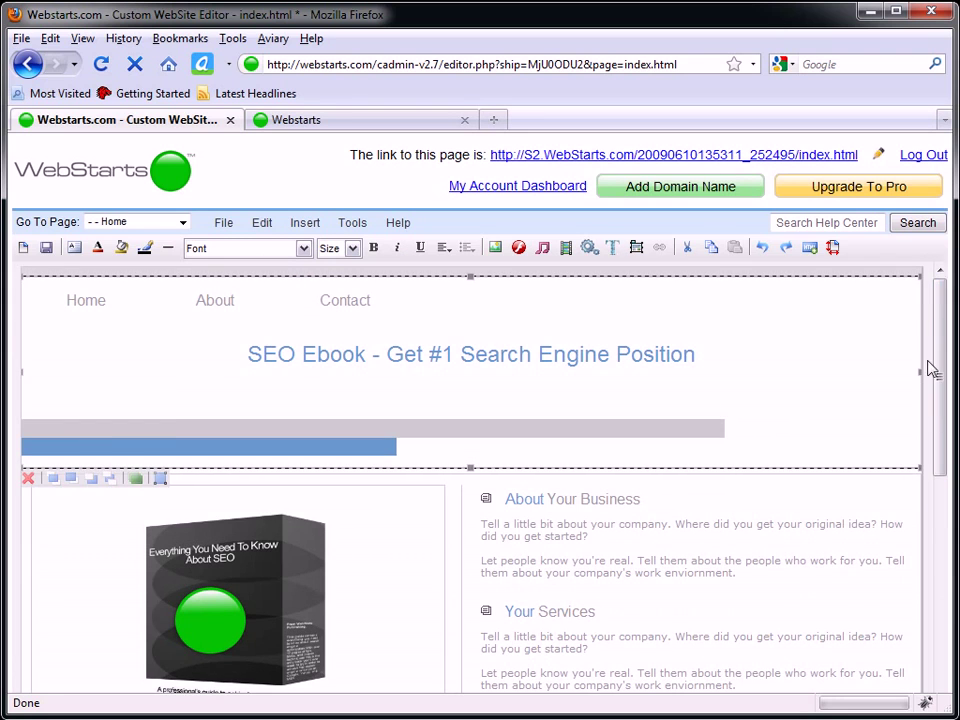
drag(930, 480, 945, 585)
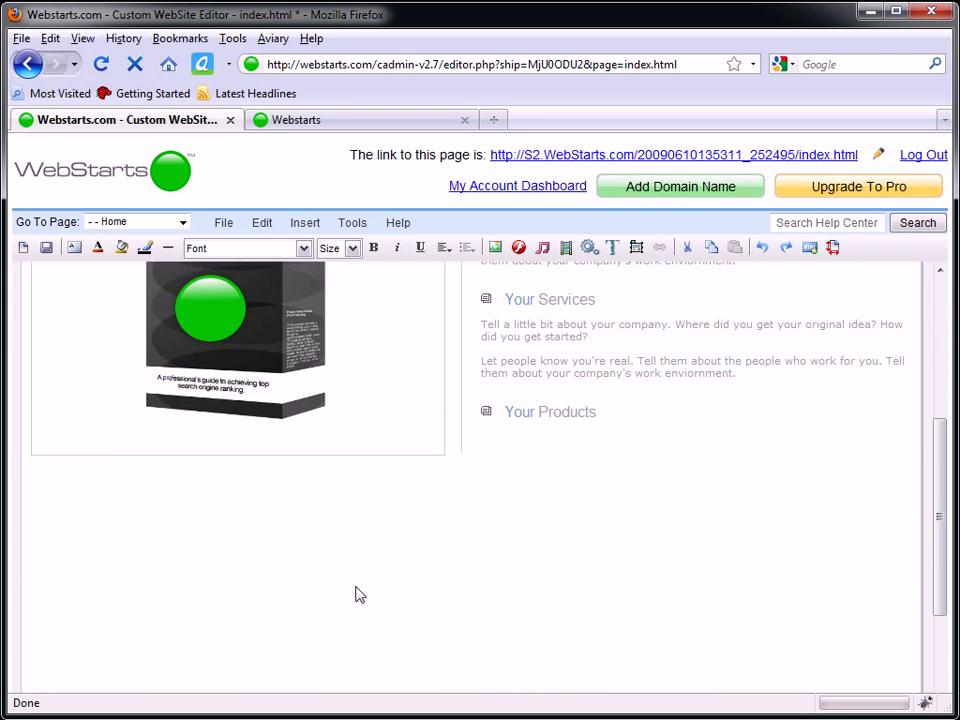
click(73, 247)
click(84, 266)
Move the text box below the ebook image, type 'Click Here To Buy The Ebook Now' and centre it.
click(231, 307)
drag(231, 307, 500, 520)
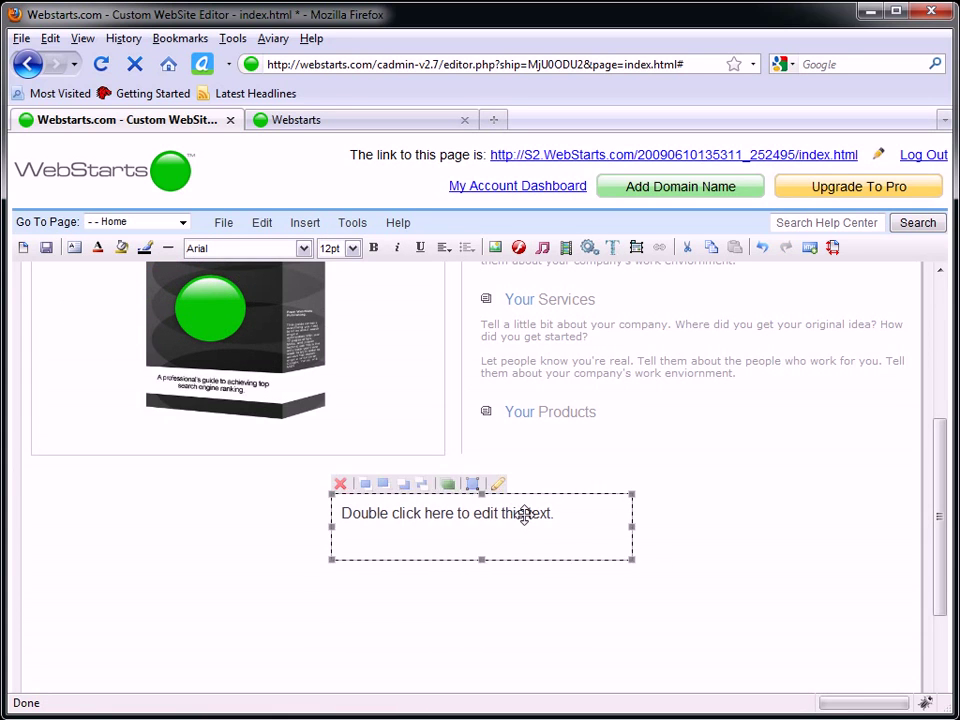
double_click(525, 515)
text(Click Here To Buy The Ebook Now)
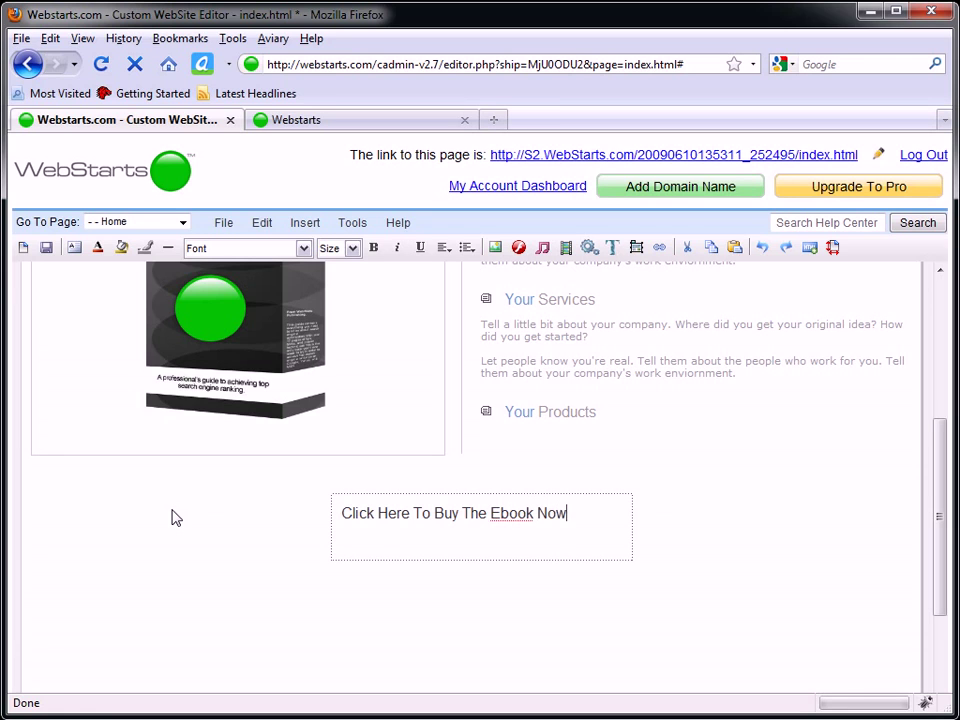
click(448, 256)
drag(452, 294, 465, 321)
click(465, 319)
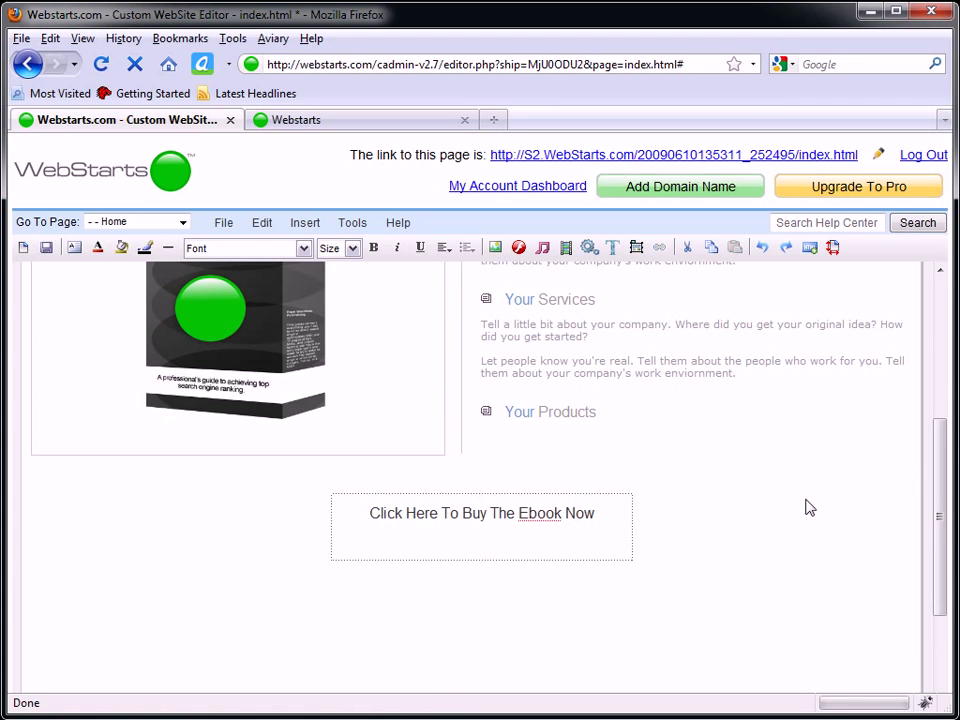
Set the button text size to 14pt.
click(580, 523)
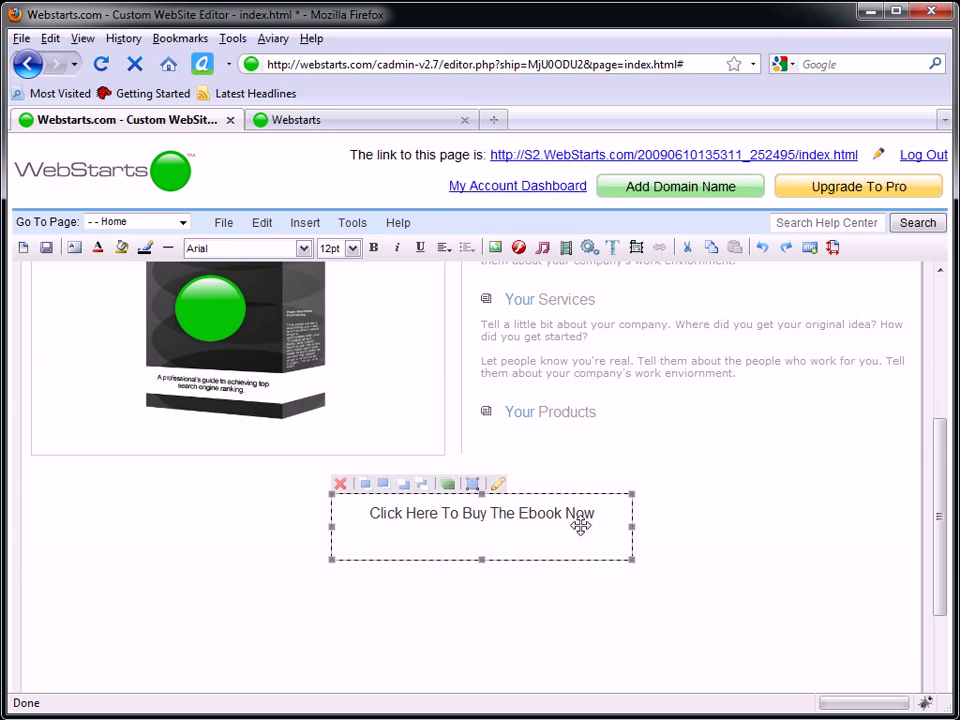
click(351, 248)
click(342, 333)
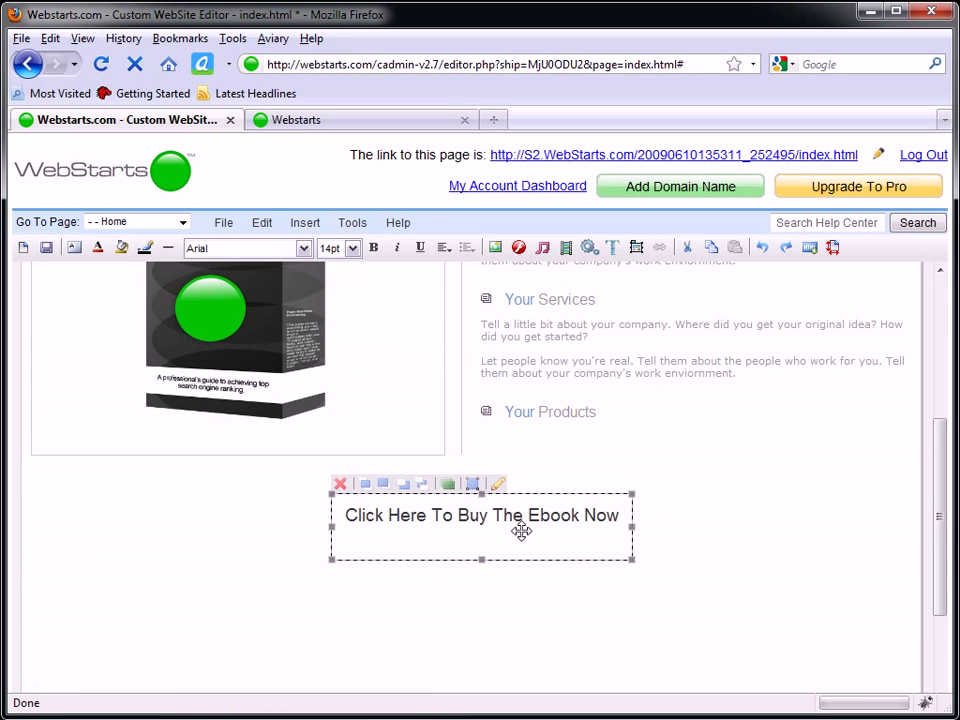
click(484, 567)
Stretch the button text box across the full page width.
click(481, 538)
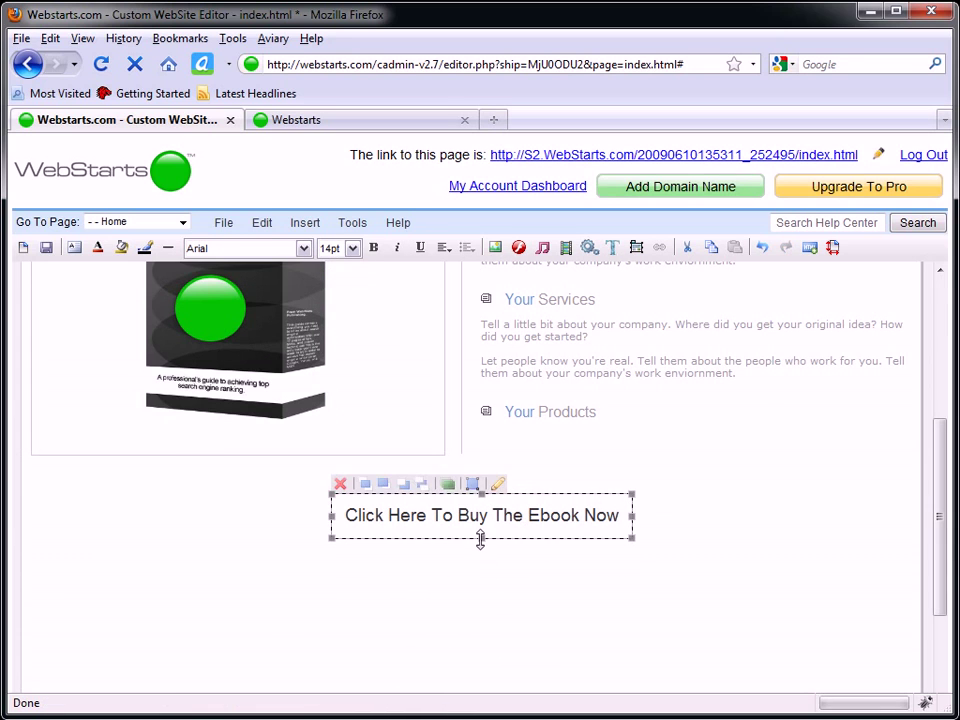
drag(332, 515, 31, 512)
drag(632, 514, 913, 514)
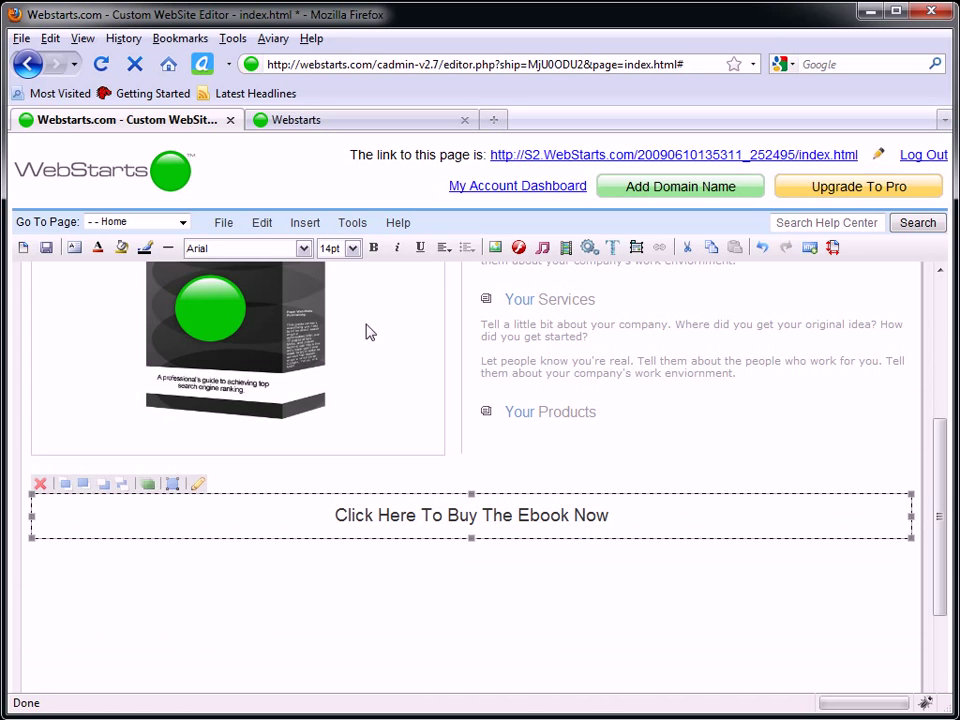
click(545, 585)
click(483, 512)
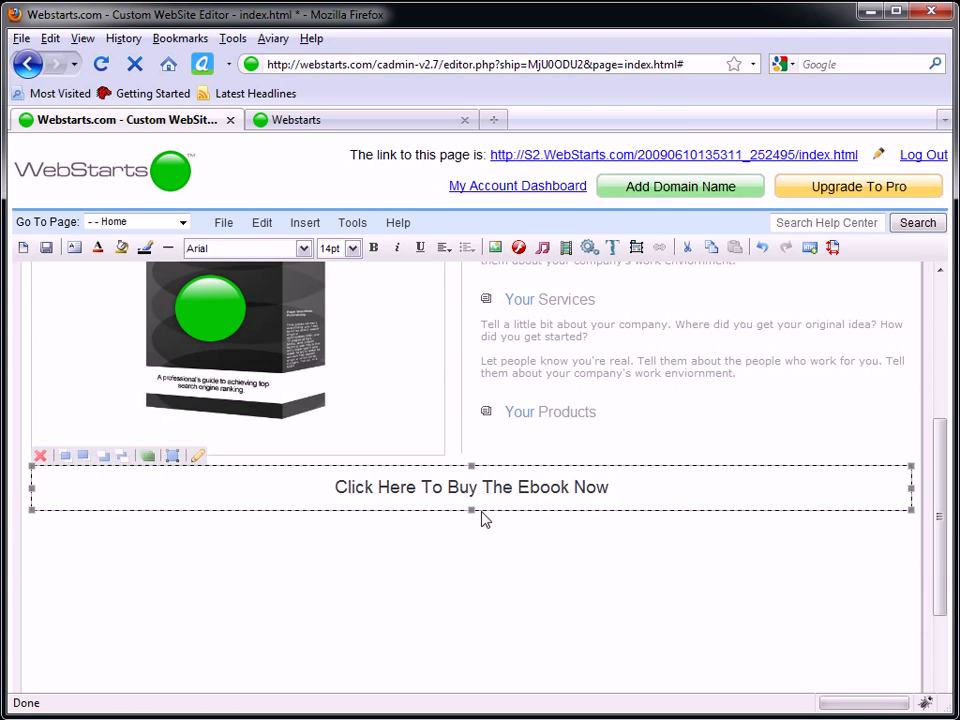
click(545, 558)
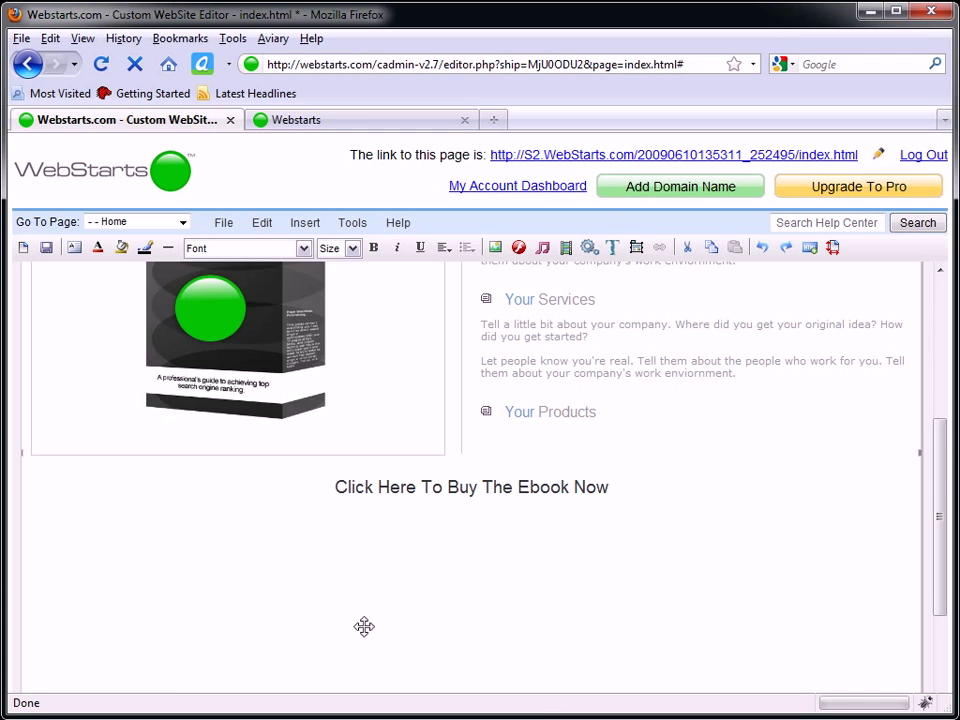
Create a shopping-cart product named SEO Ebook priced at 99.95 and submit it.
click(362, 122)
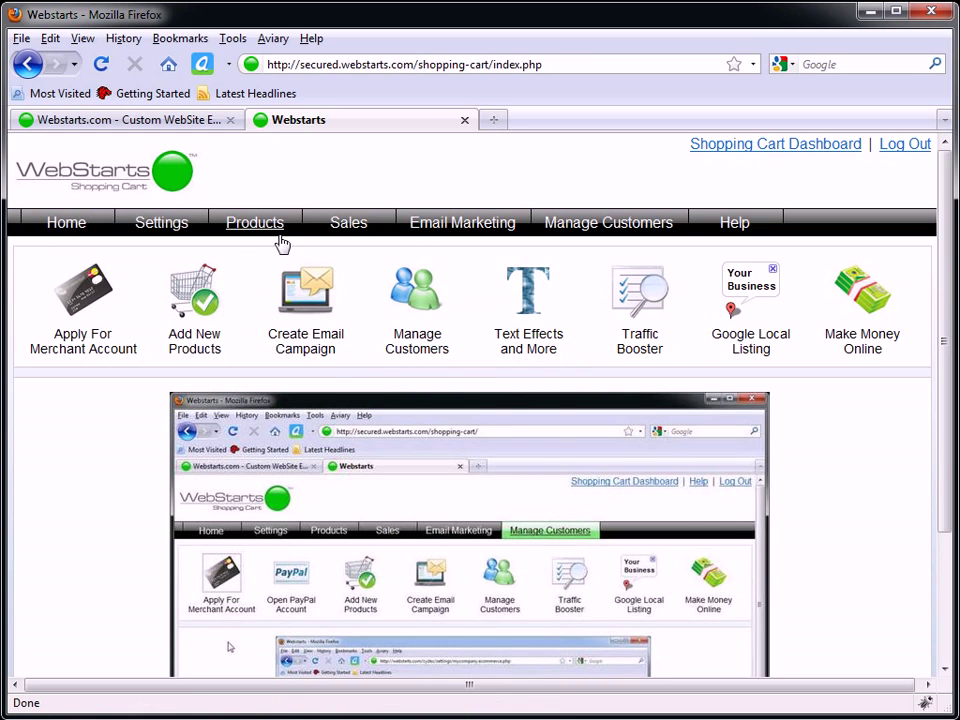
click(235, 231)
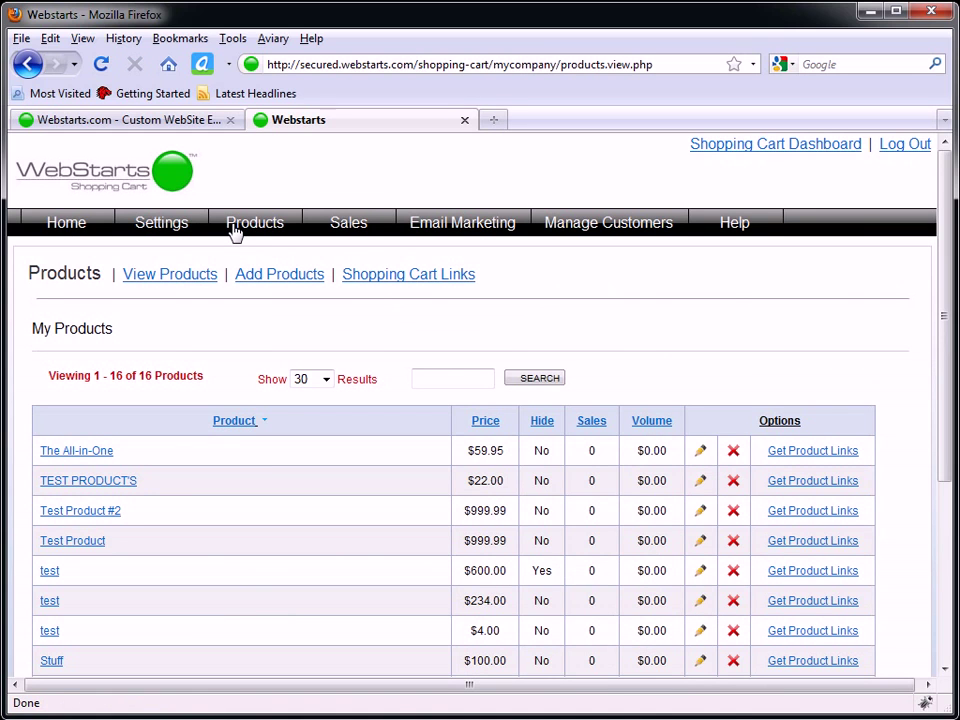
click(270, 284)
click(167, 395)
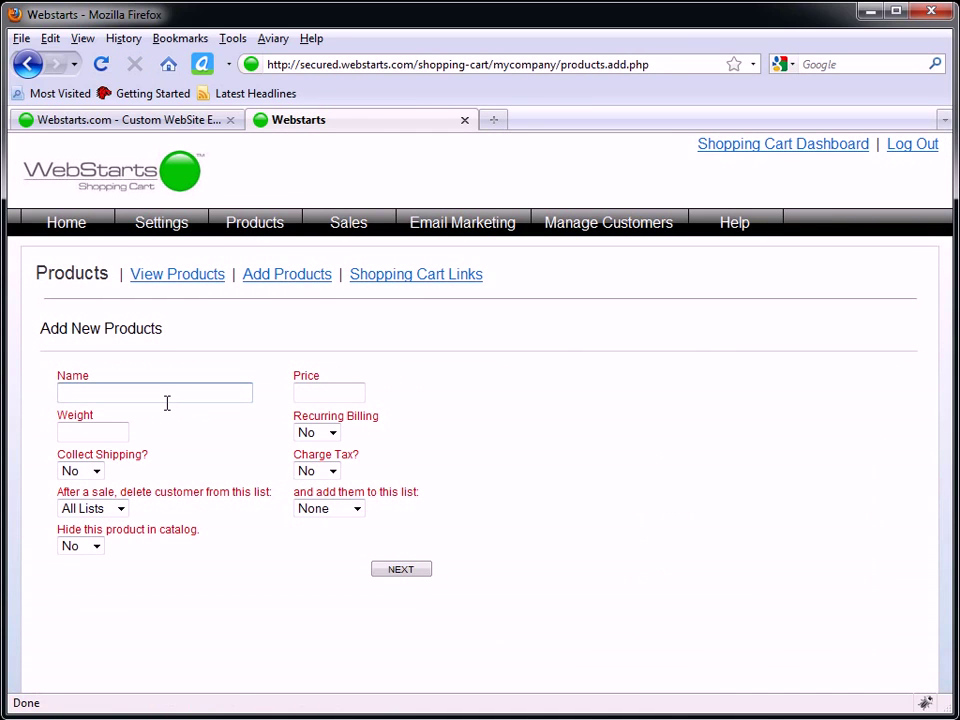
text(SEO Ebook)
click(364, 392)
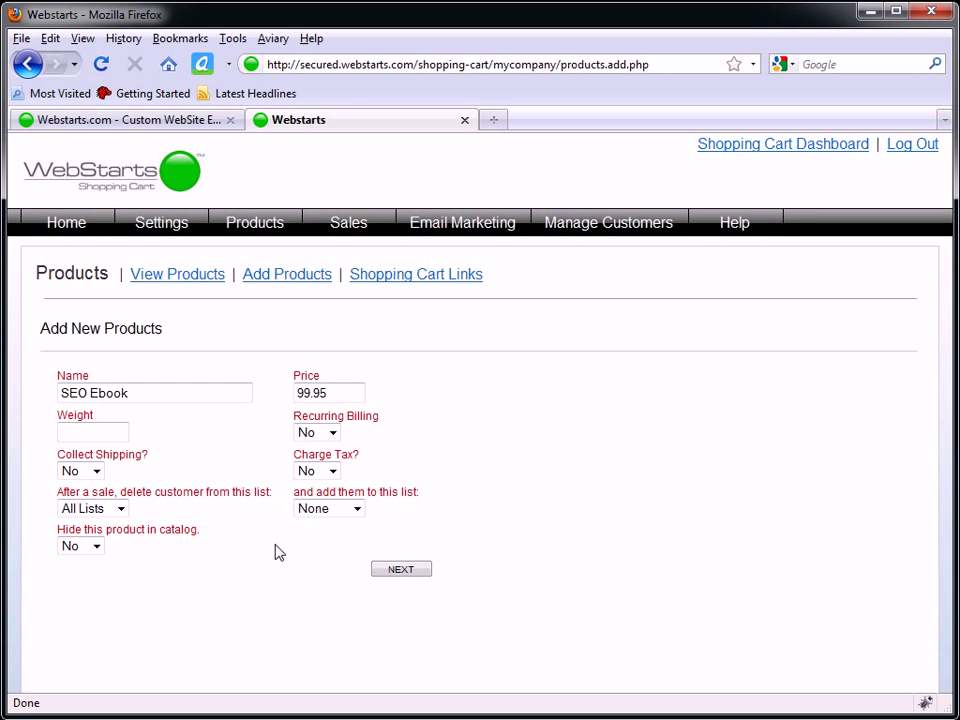
click(409, 573)
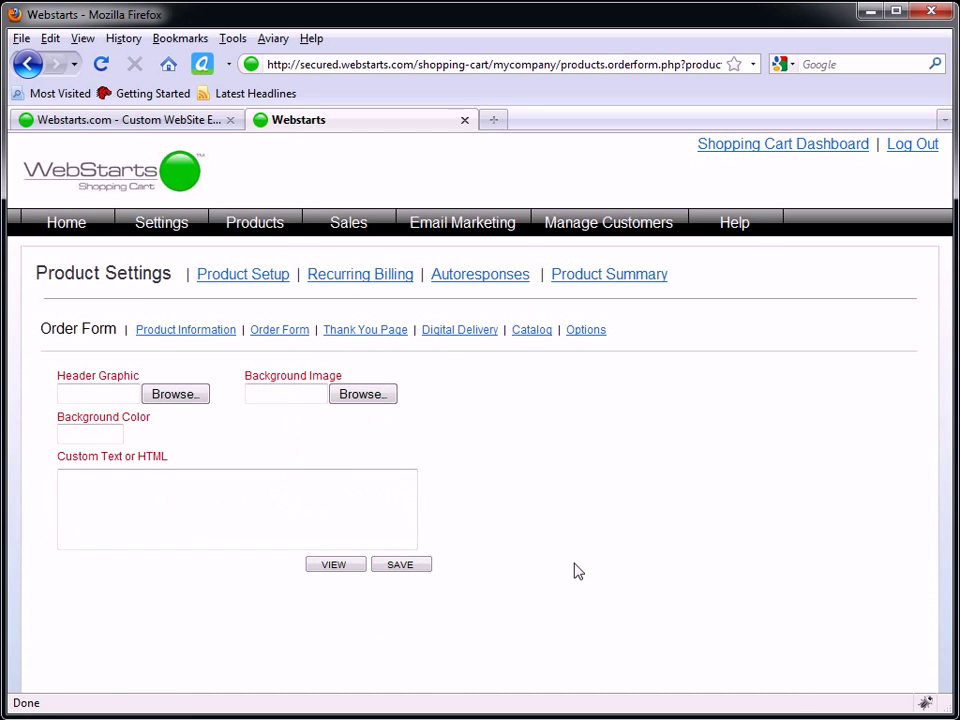
Review the SEO Ebook's Digital Delivery settings, with downloads expiring after 1 day.
click(465, 338)
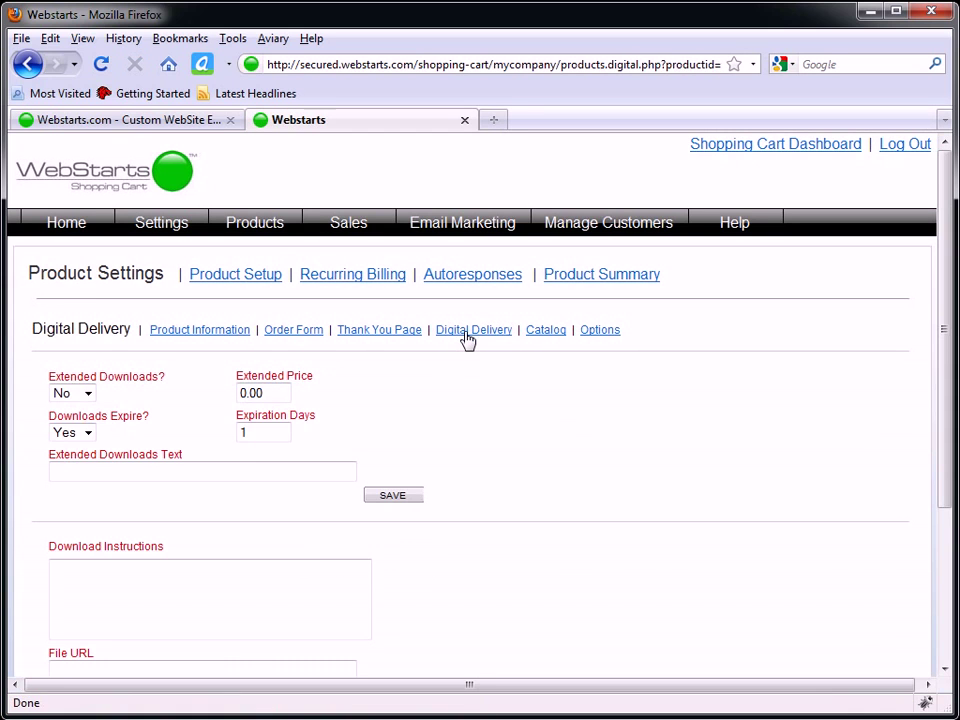
scroll(532, 429, down, 1)
scroll(532, 429, up, 1)
click(493, 333)
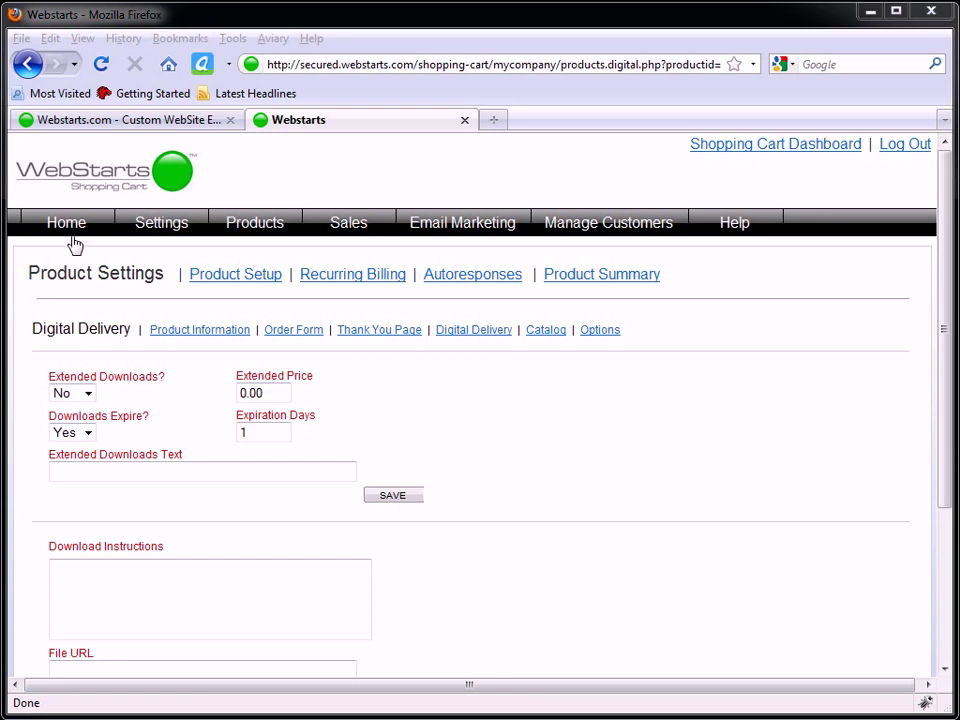
click(150, 121)
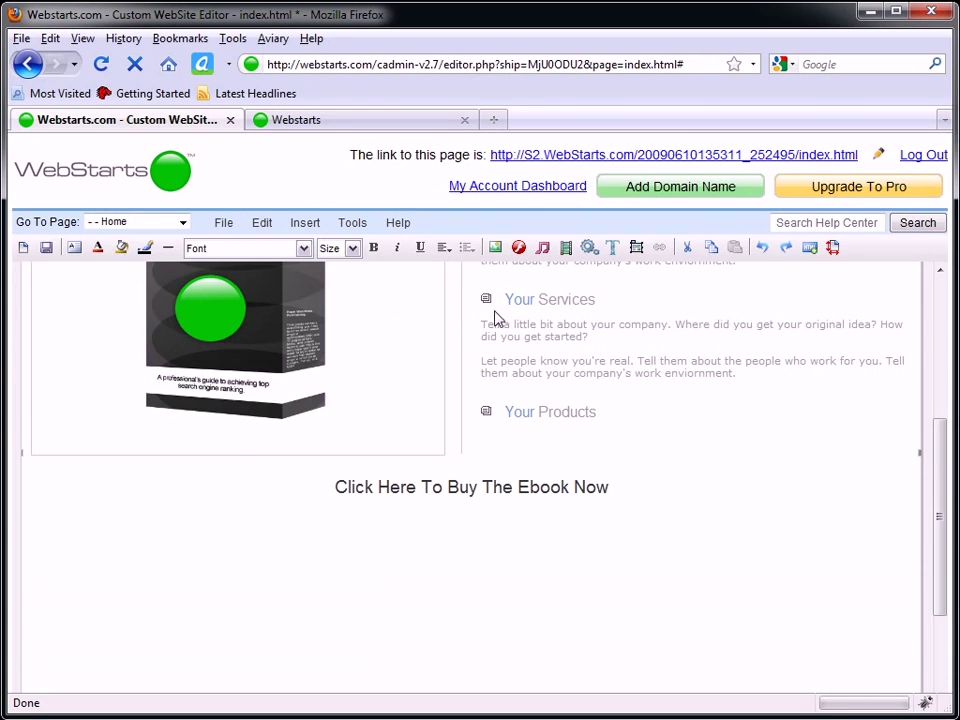
Upload WebStarts_SEO_Guide.pdf from the Documents library to the file manager.
click(494, 247)
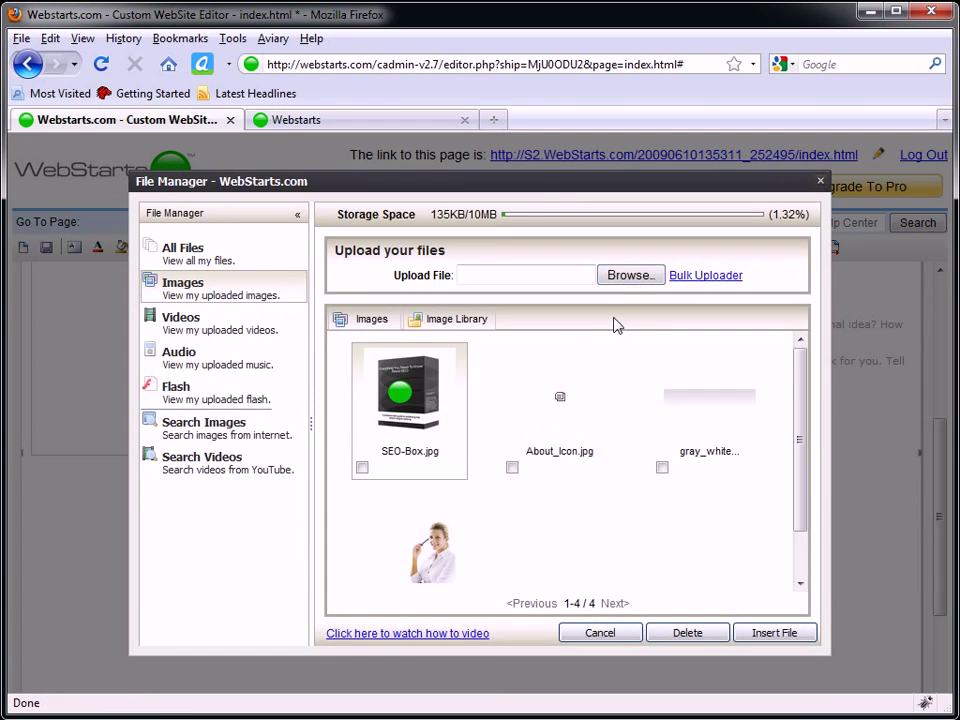
click(622, 275)
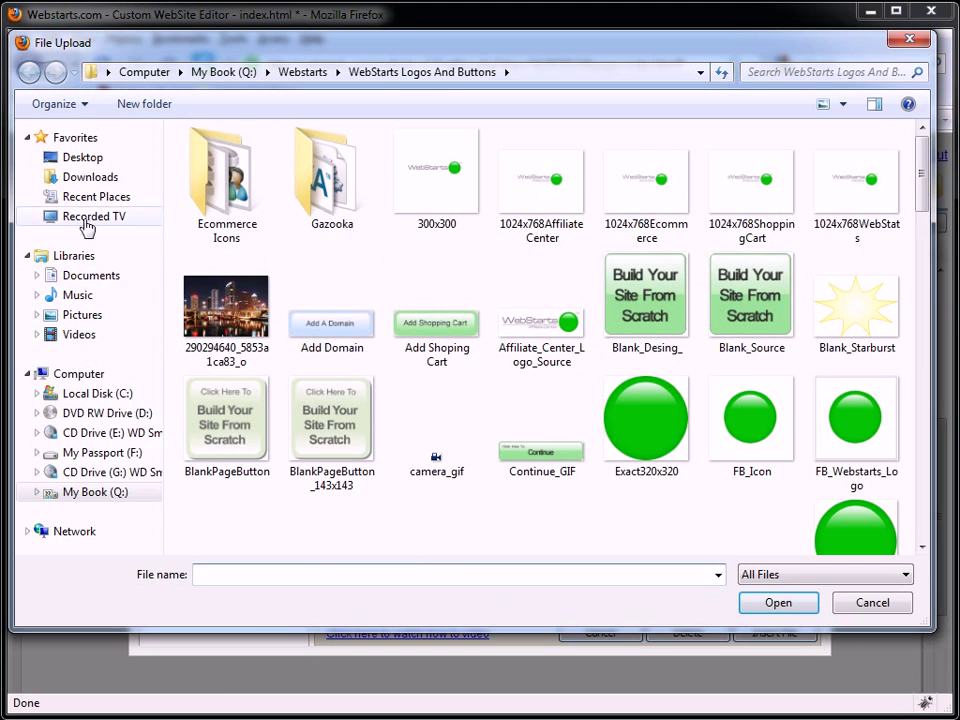
click(100, 281)
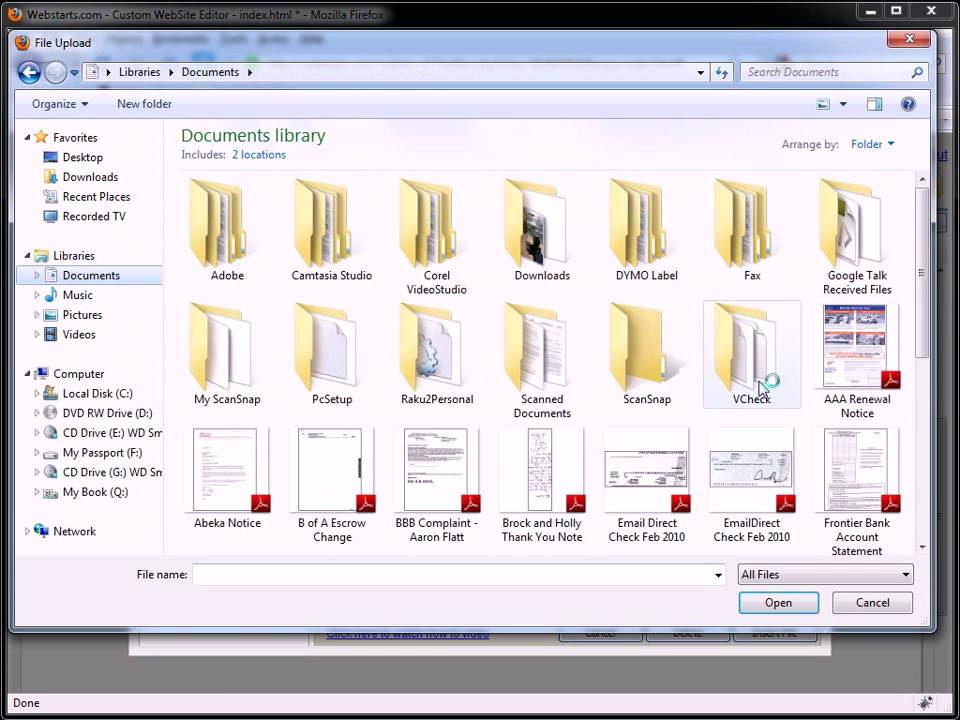
drag(923, 317, 924, 582)
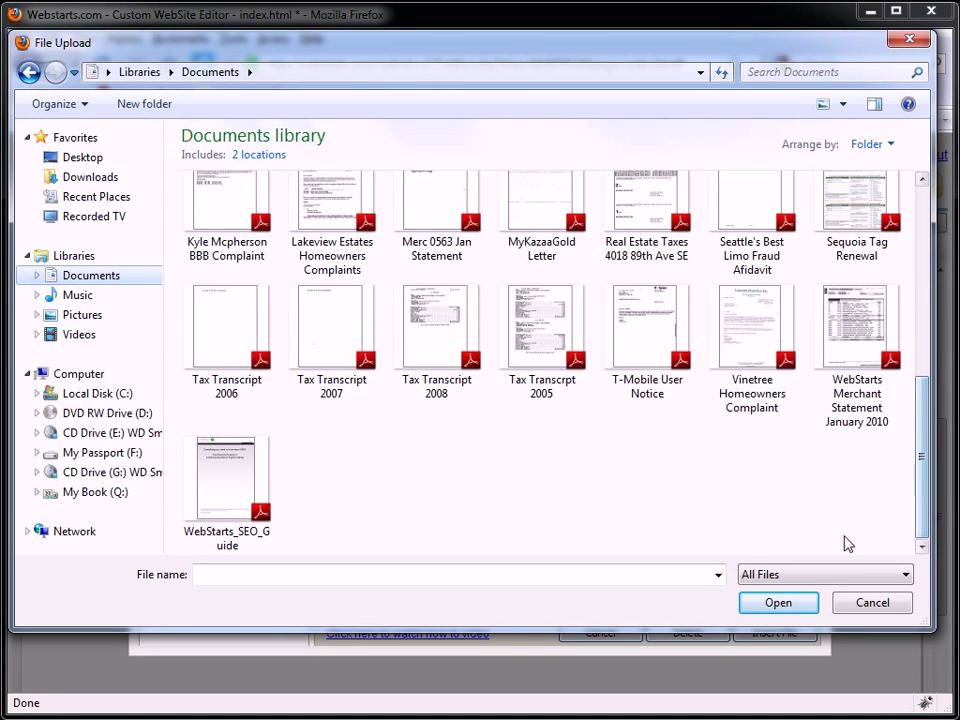
double_click(226, 480)
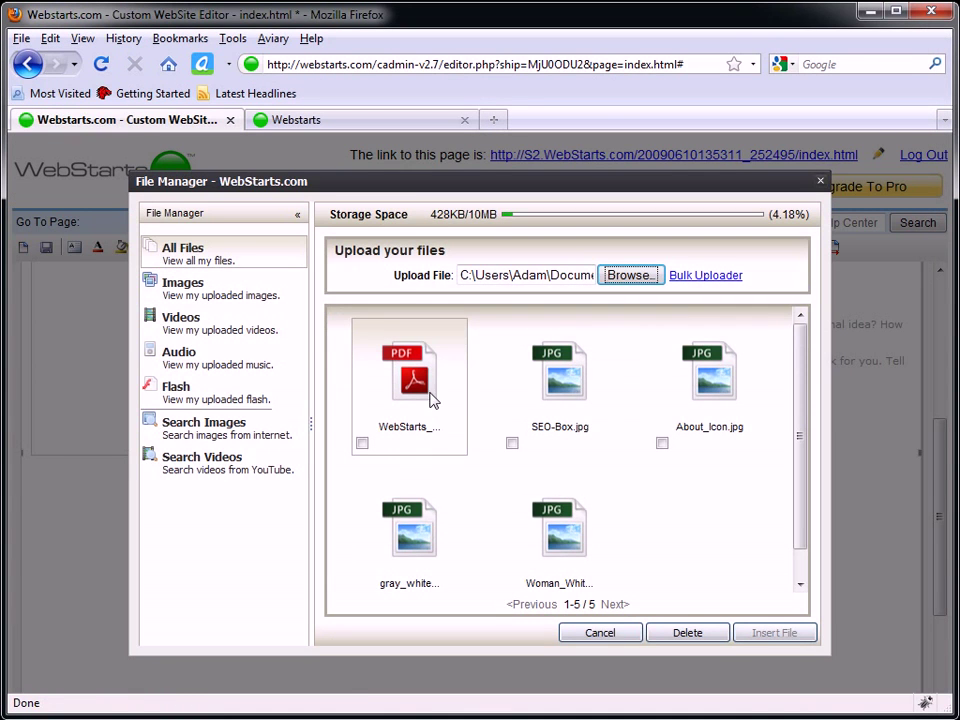
Copy the uploaded PDF's web address from its Properties window.
right_click(433, 400)
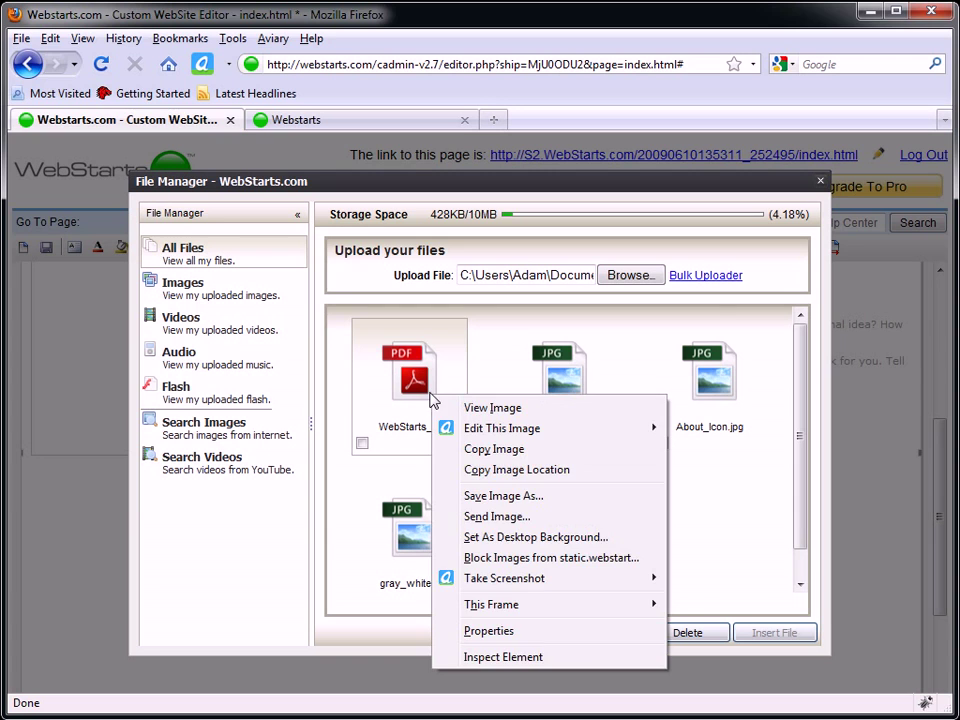
click(488, 631)
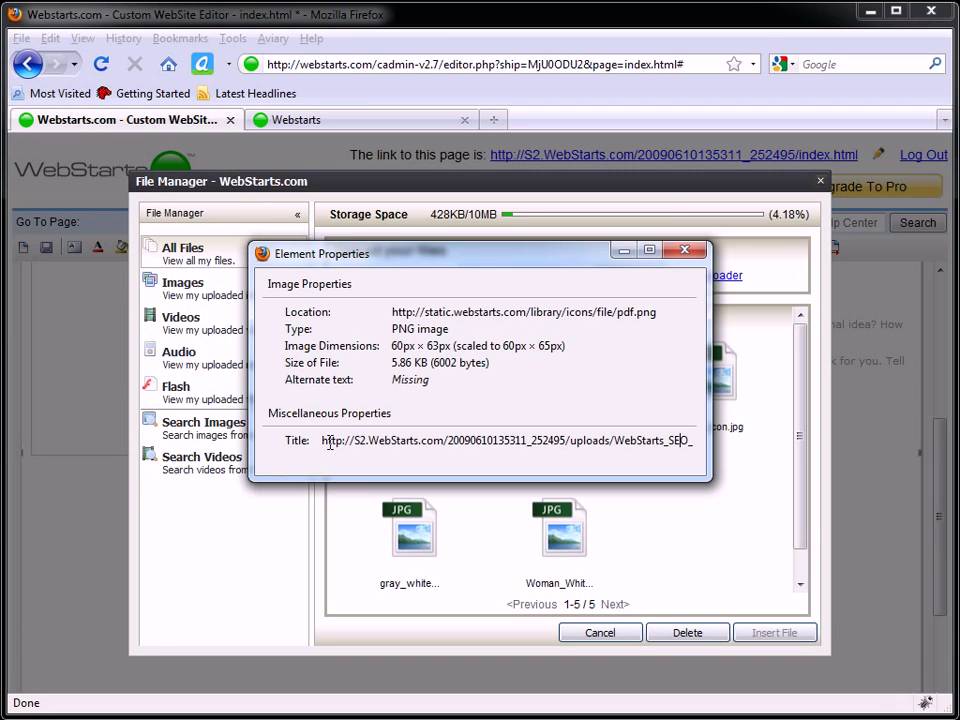
drag(323, 443, 727, 455)
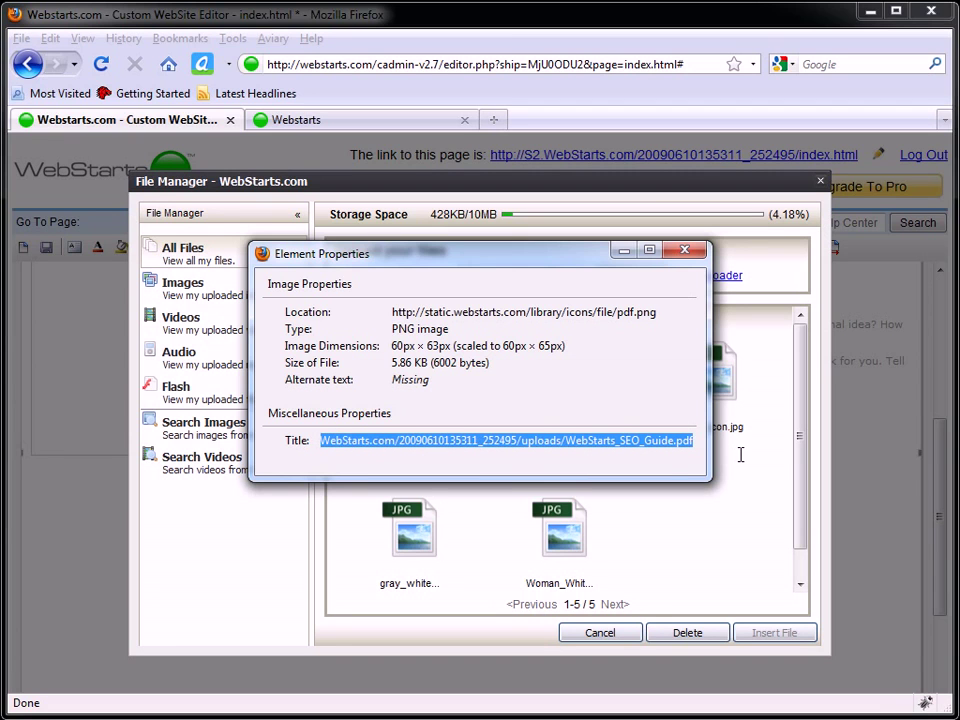
right_click(681, 440)
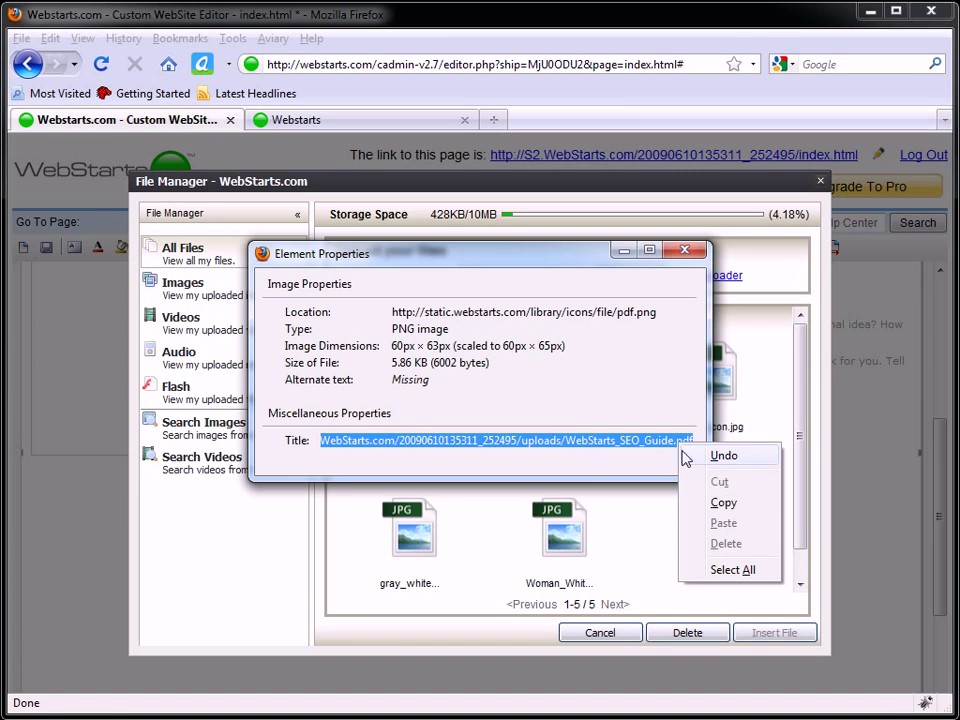
click(720, 510)
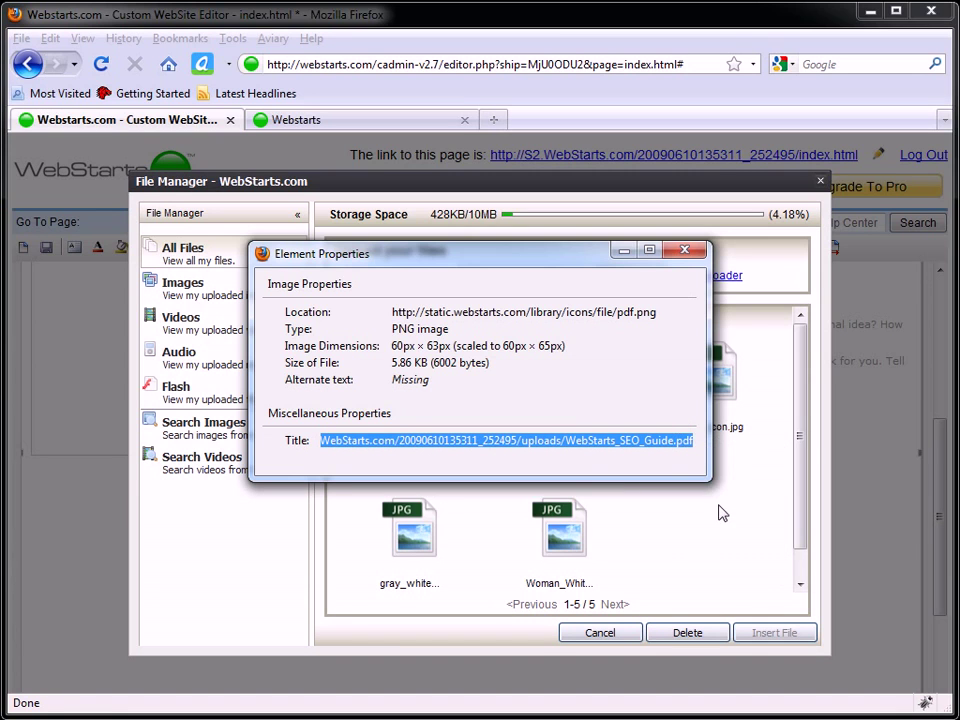
click(686, 252)
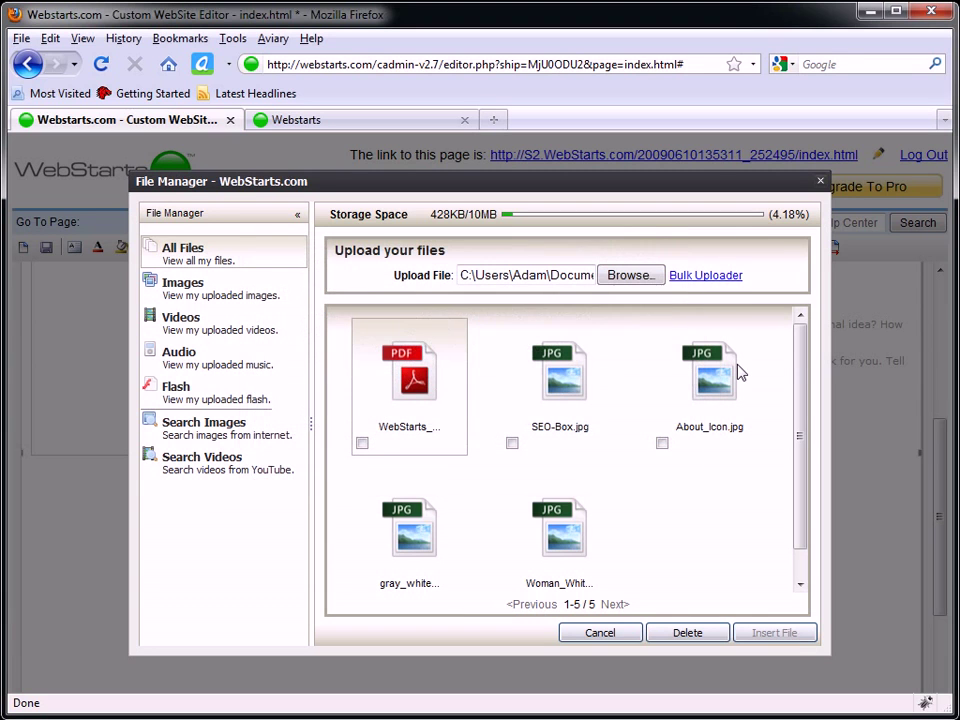
click(820, 184)
Paste the PDF's address into the File URL field of Digital Delivery.
click(366, 122)
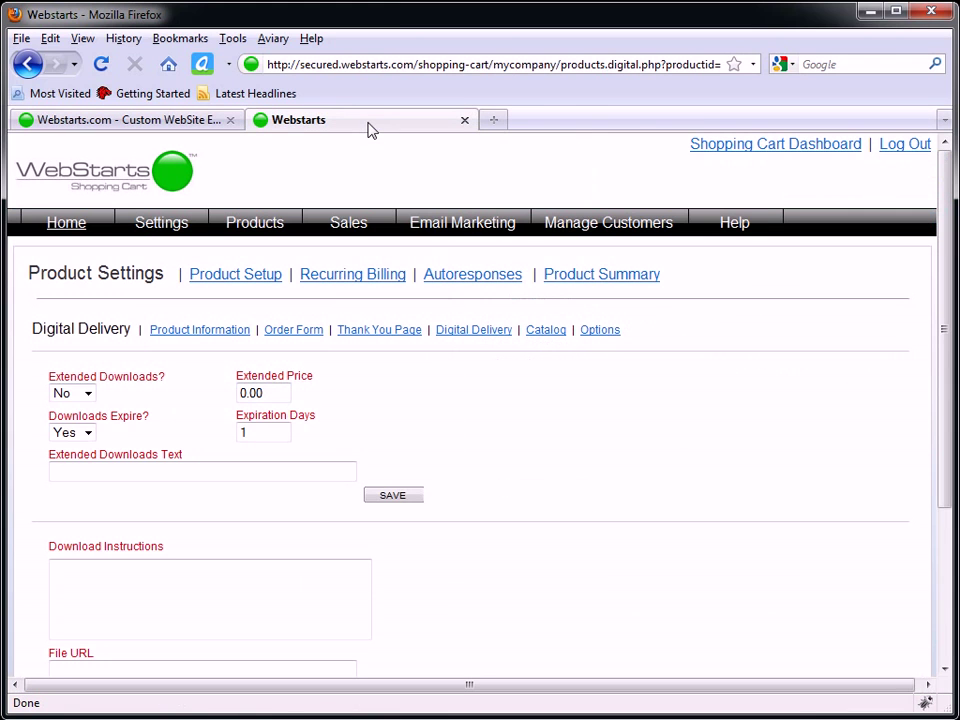
scroll(229, 585, down, 2)
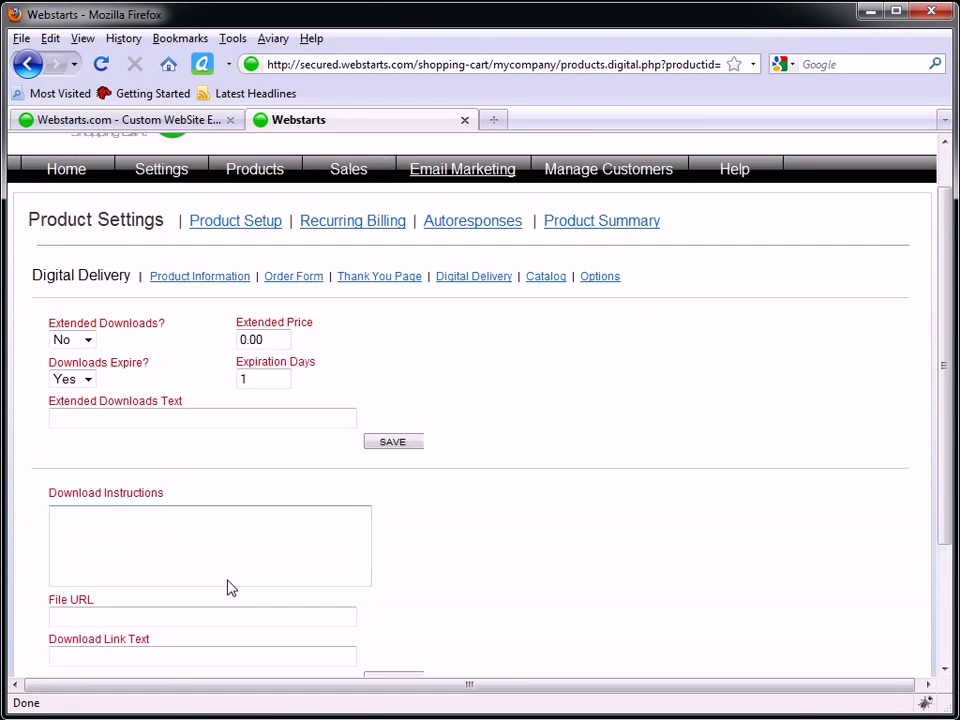
click(117, 563)
right_click(121, 564)
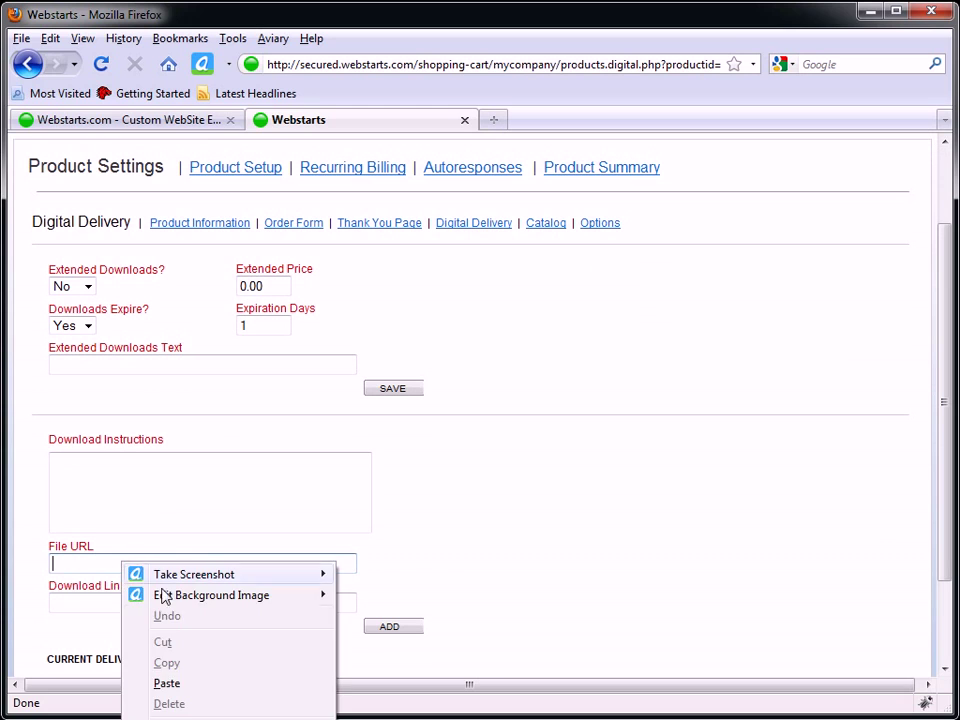
click(166, 684)
Enter download link text for the SEO Ebook and instructions 'Click on the link below and choose to save the ebook to your computer.'.
click(264, 604)
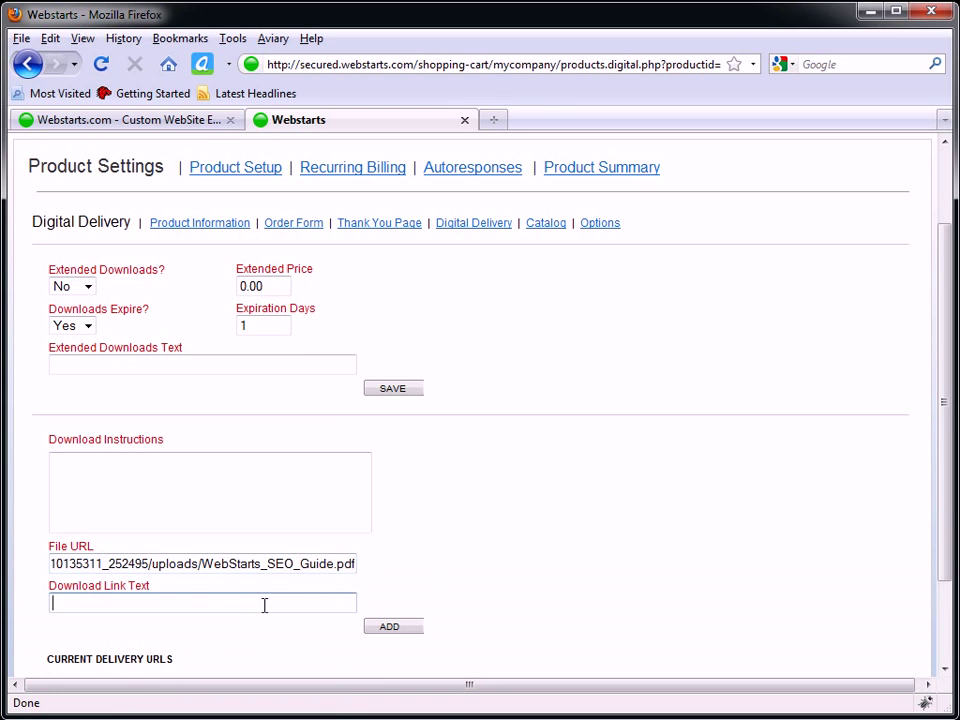
text(Click here3 to  to download )
text(a copy o)
key(BackSpace)
key(BackSpace)
key(BackSpace)
key(BackSpace)
text(your cop)
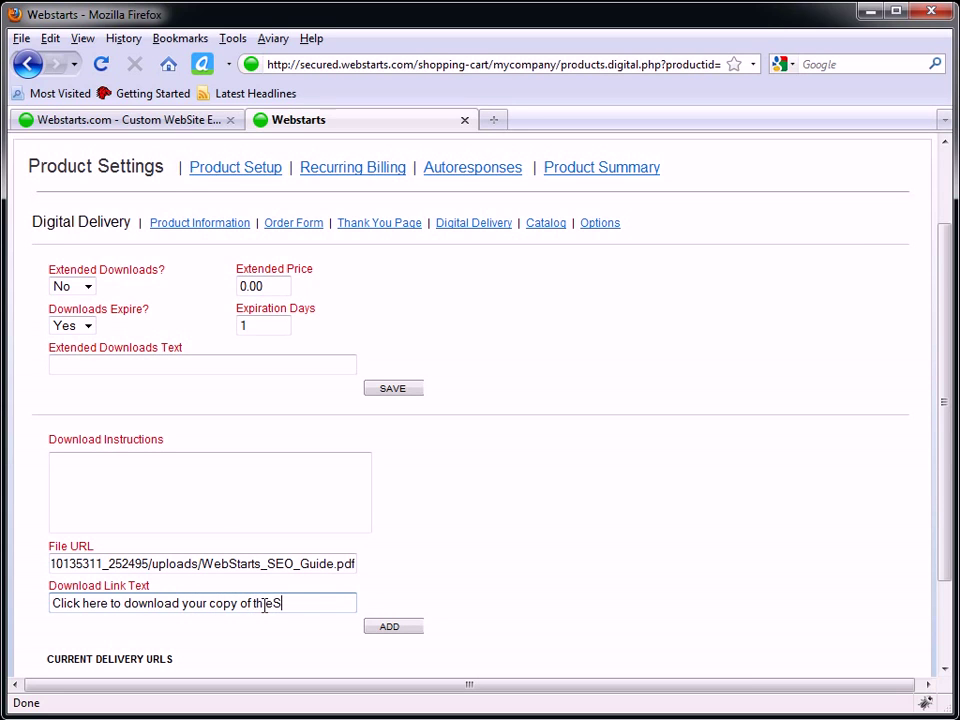
key(BackSpace)
key(BackSpace)
text(SEO Ebook)
click(205, 490)
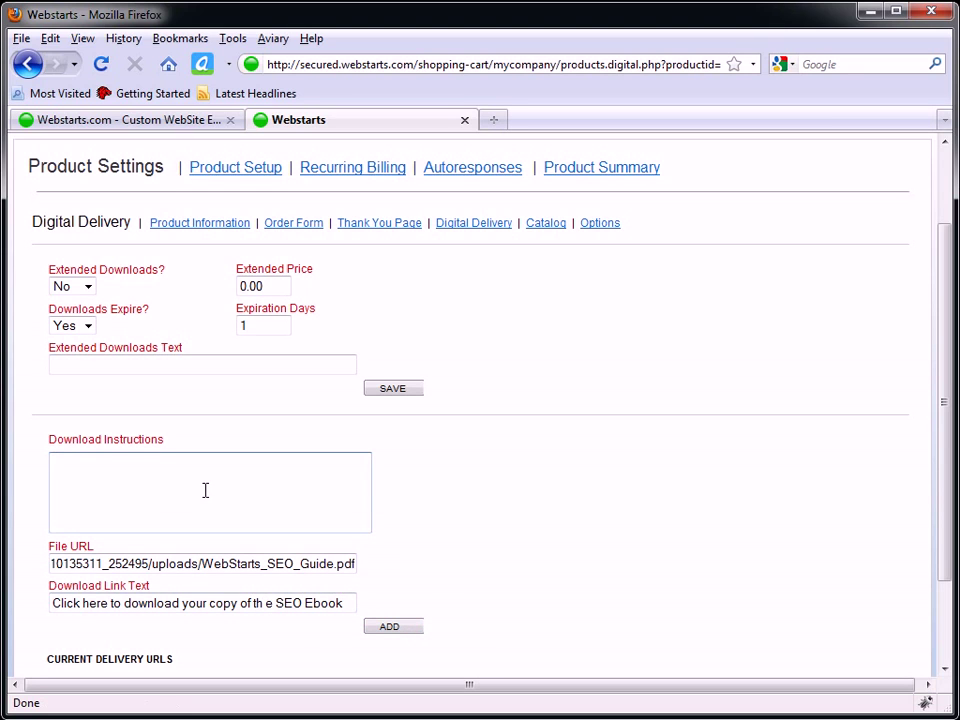
text(Click on the link below)
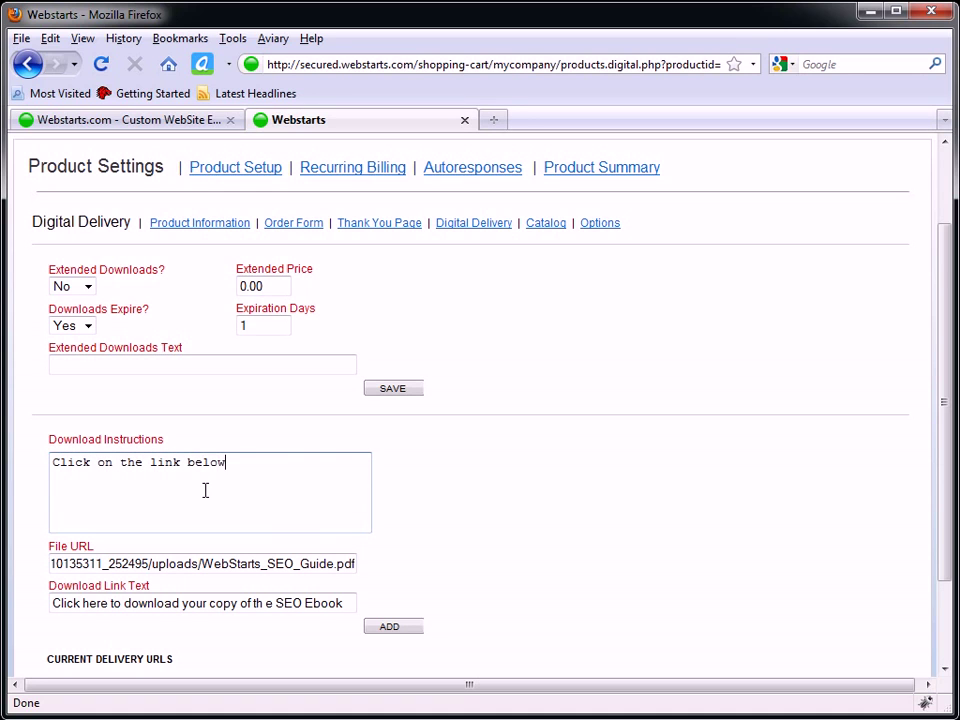
text( and choose to save t)
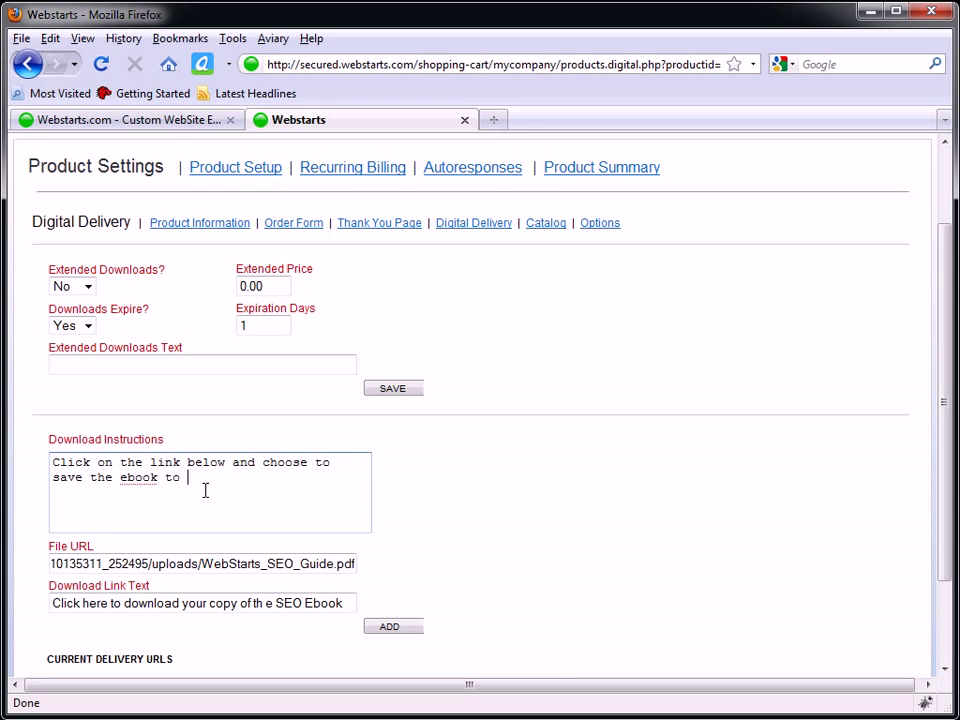
text(he ebook to your computer.)
click(288, 360)
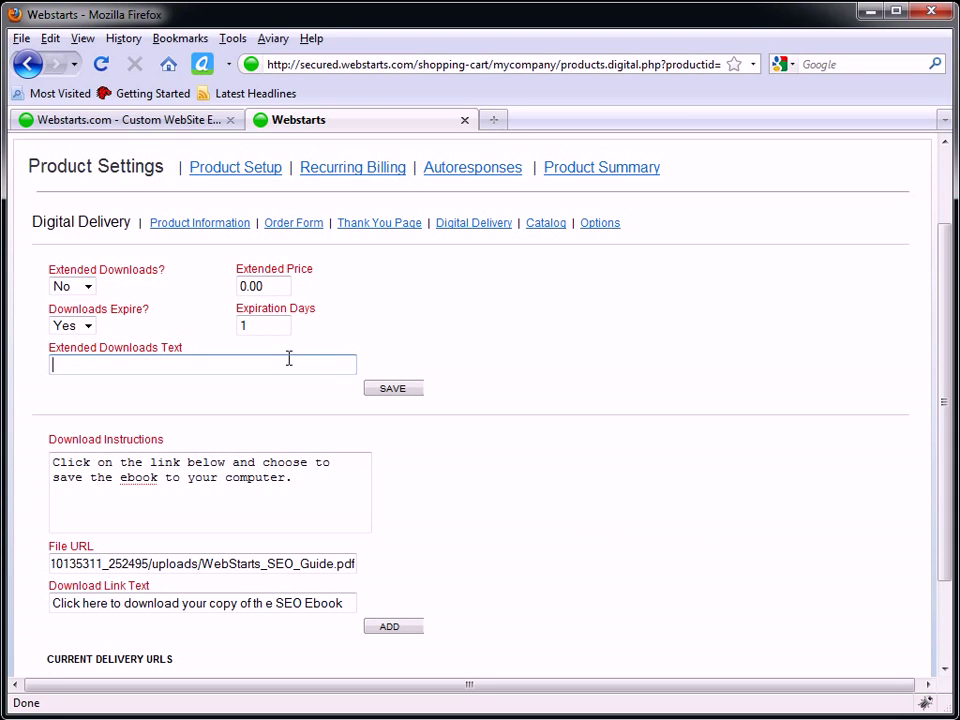
Keep Downloads Expire at Yes and add the PDF to Current Delivery URLs.
click(88, 326)
click(521, 345)
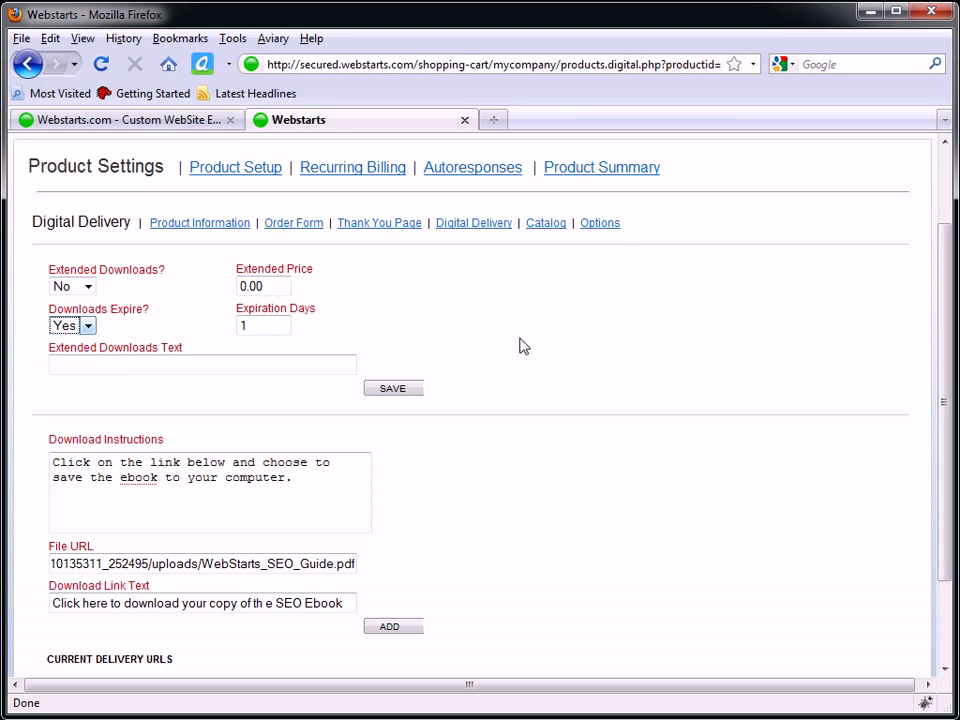
scroll(444, 336, down, 1)
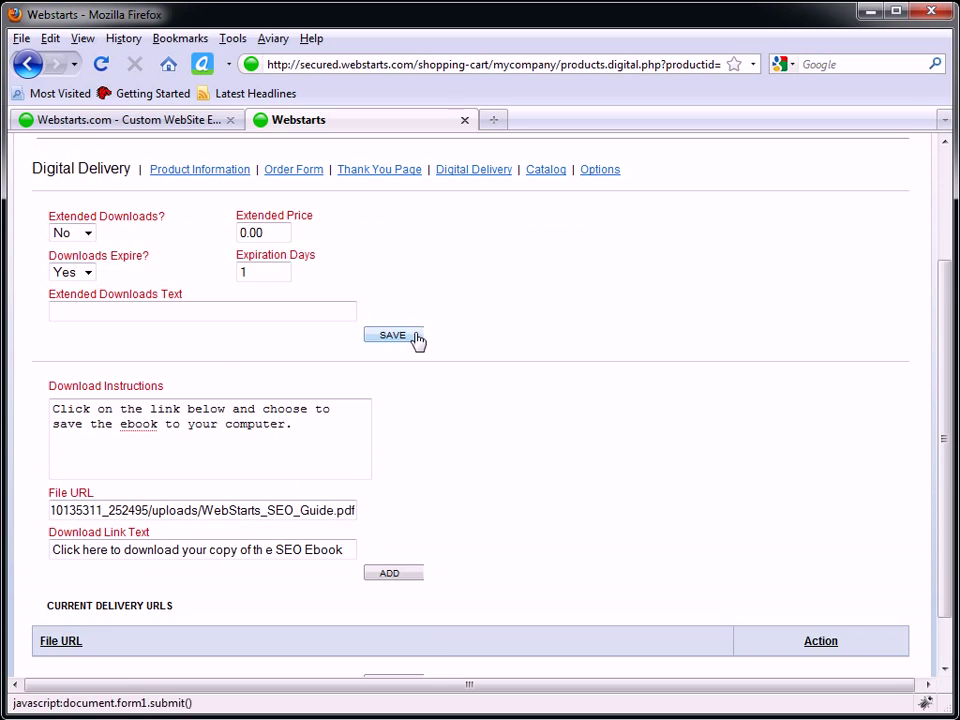
scroll(409, 500, down, 1)
click(411, 516)
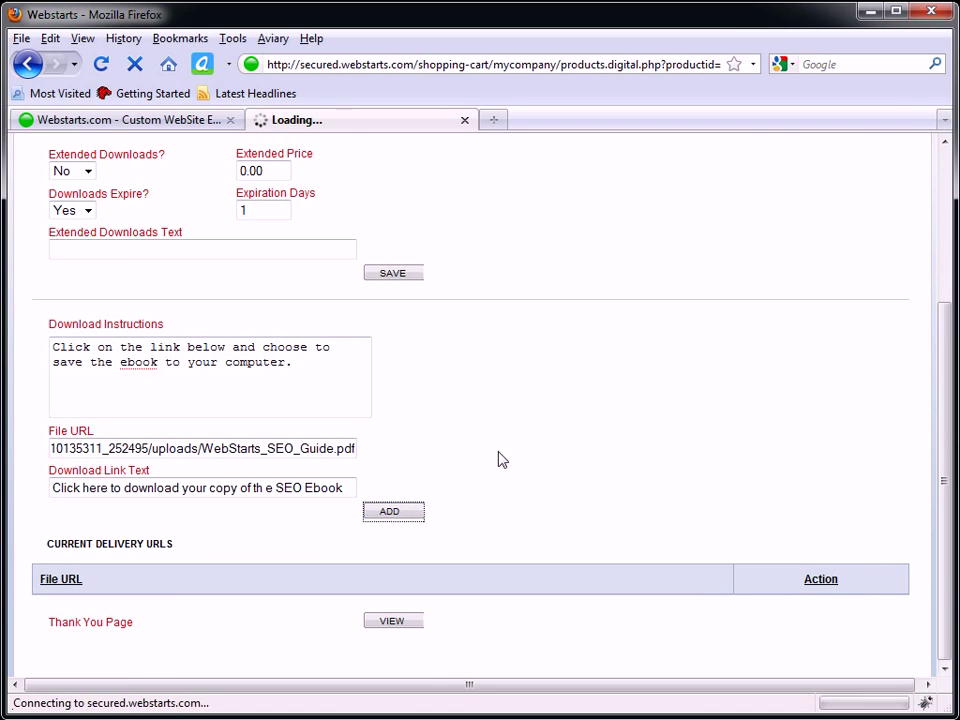
scroll(480, 433, down, 5)
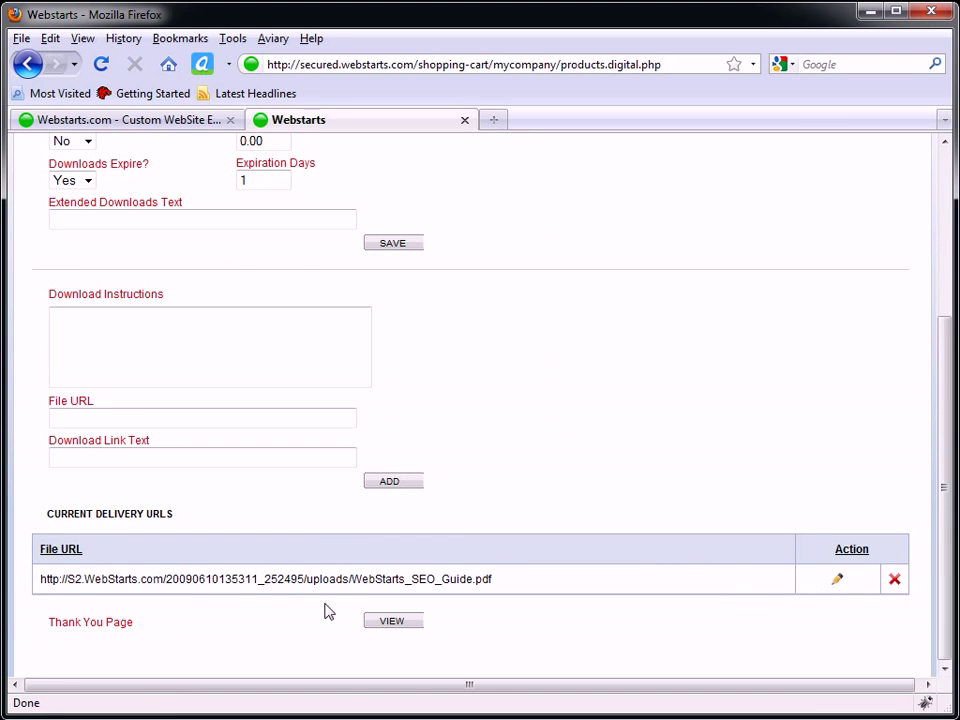
click(393, 621)
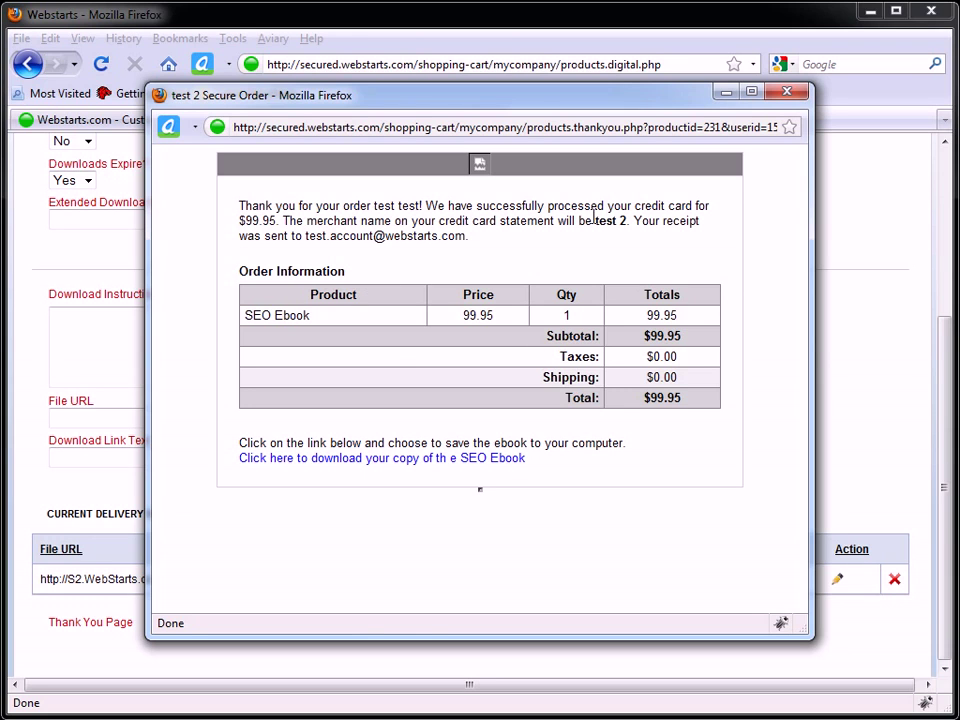
click(457, 467)
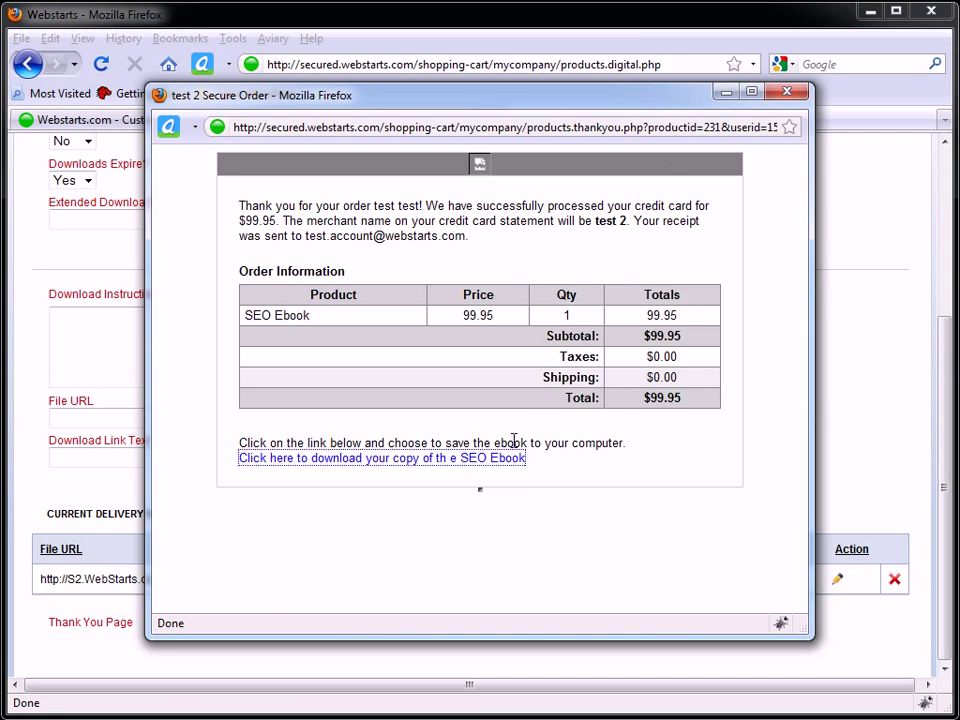
click(786, 92)
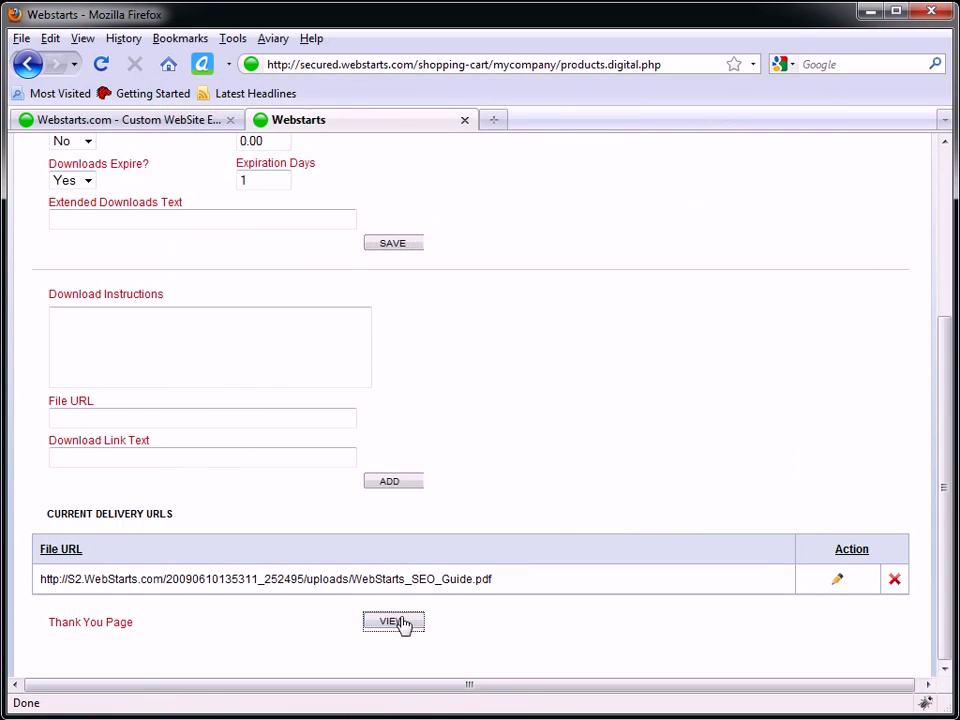
scroll(268, 258, up, 4)
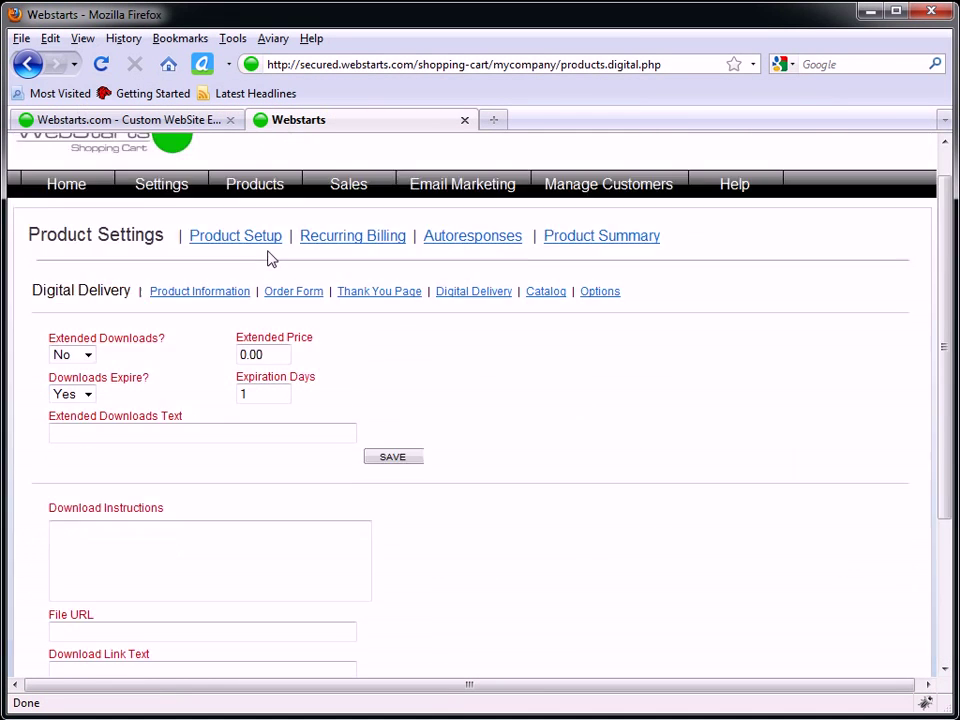
scroll(268, 258, up, 1)
Copy the SEO Ebook's Quick Buy Link from its product links.
click(256, 225)
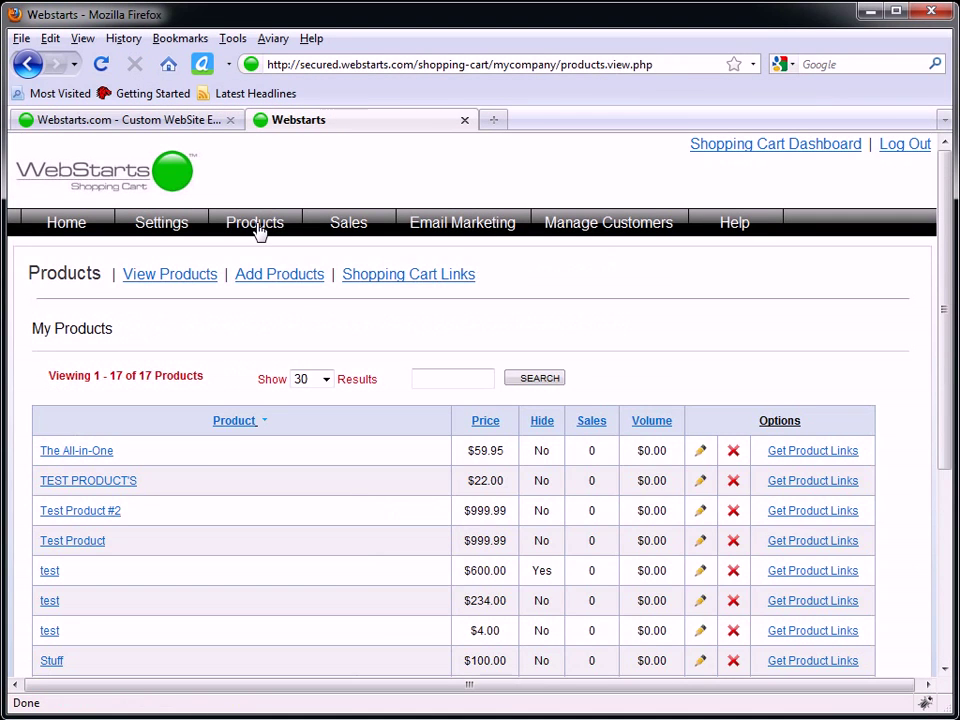
scroll(418, 290, down, 6)
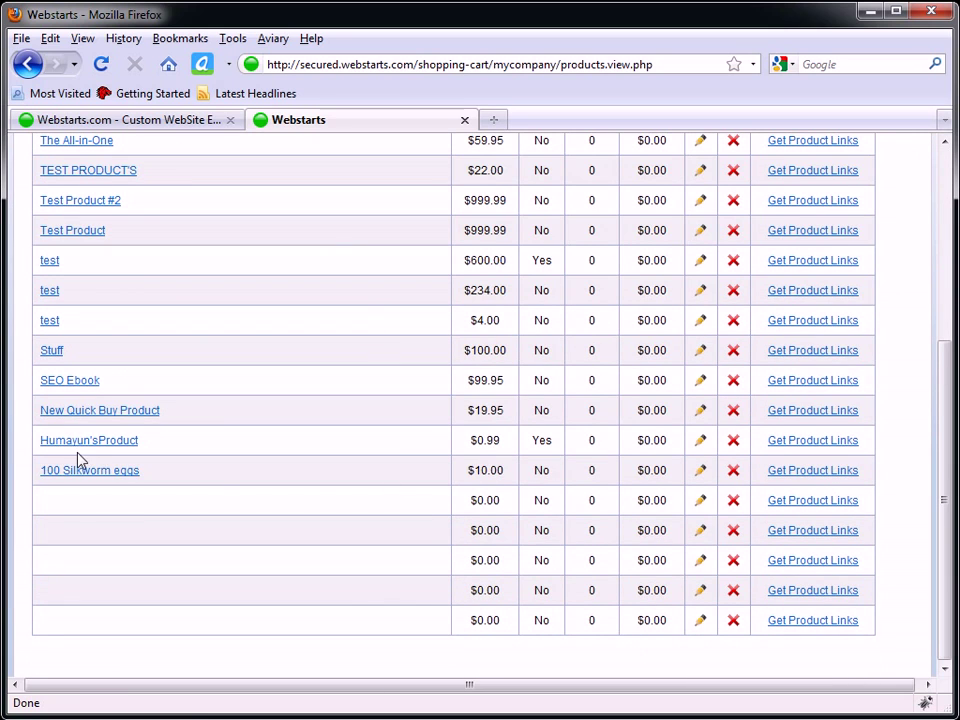
click(795, 381)
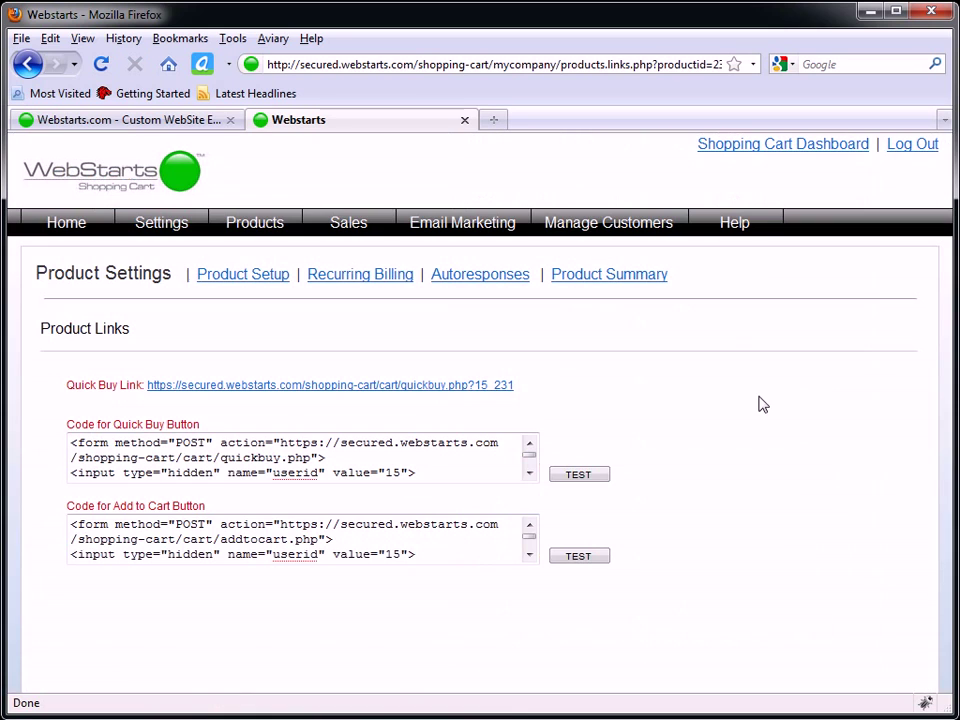
drag(568, 392, 144, 394)
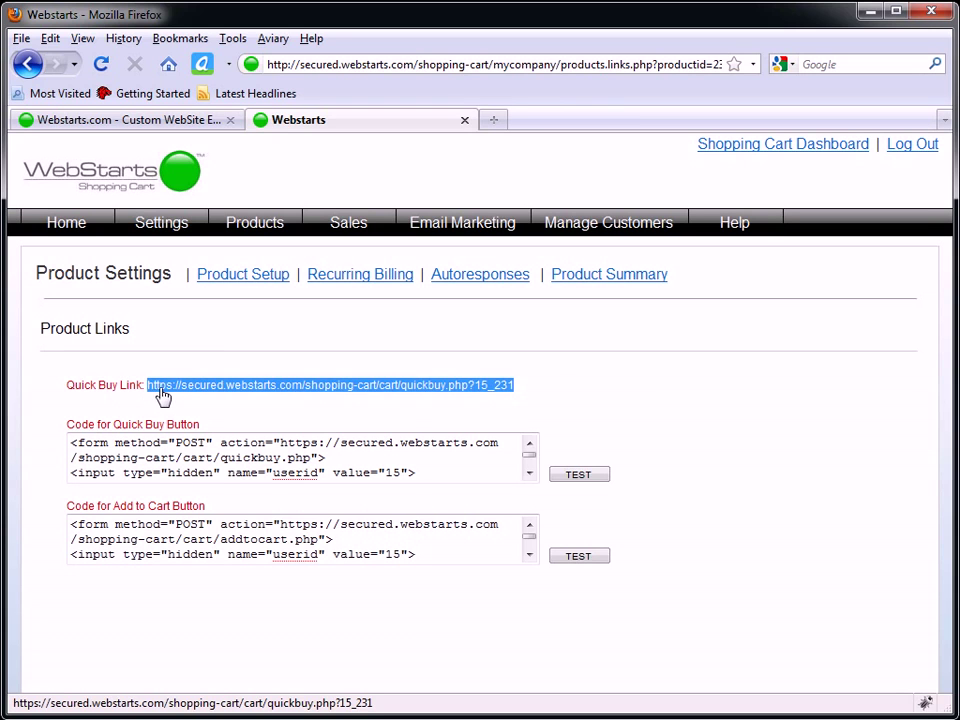
right_click(165, 393)
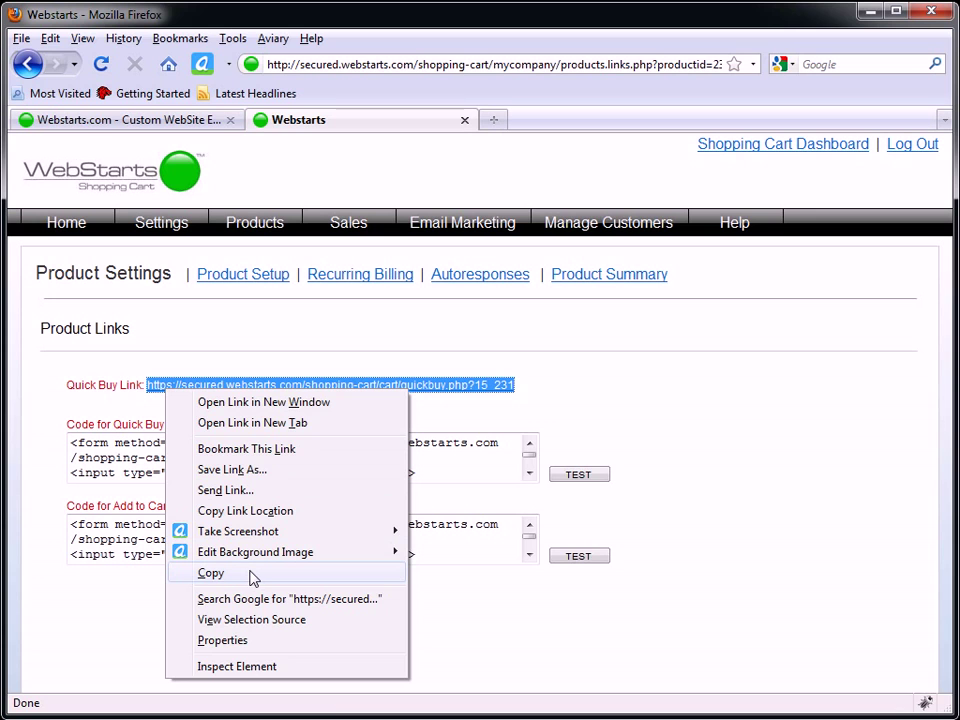
click(211, 573)
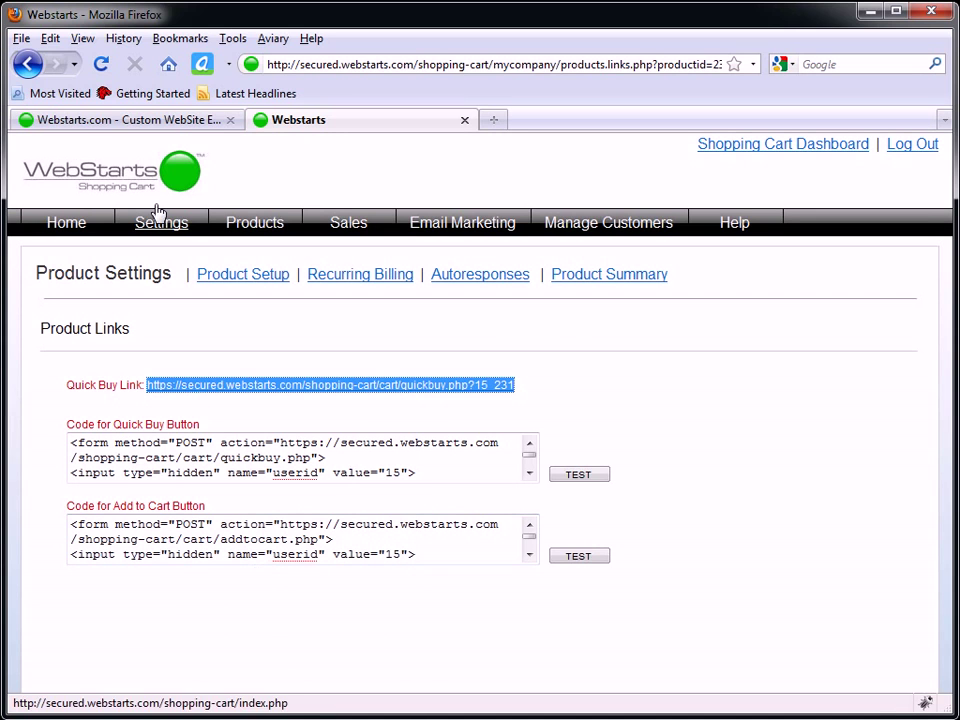
click(168, 124)
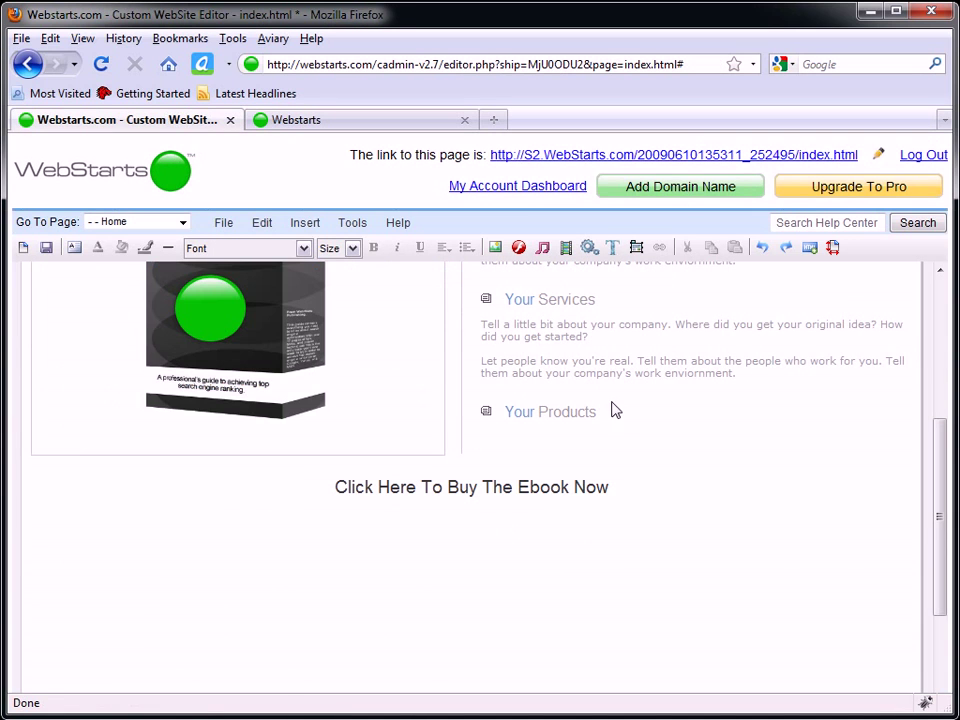
Select the 'Click Here To Buy The Ebook Now' text and start a link to another website.
click(576, 494)
drag(613, 488, 334, 493)
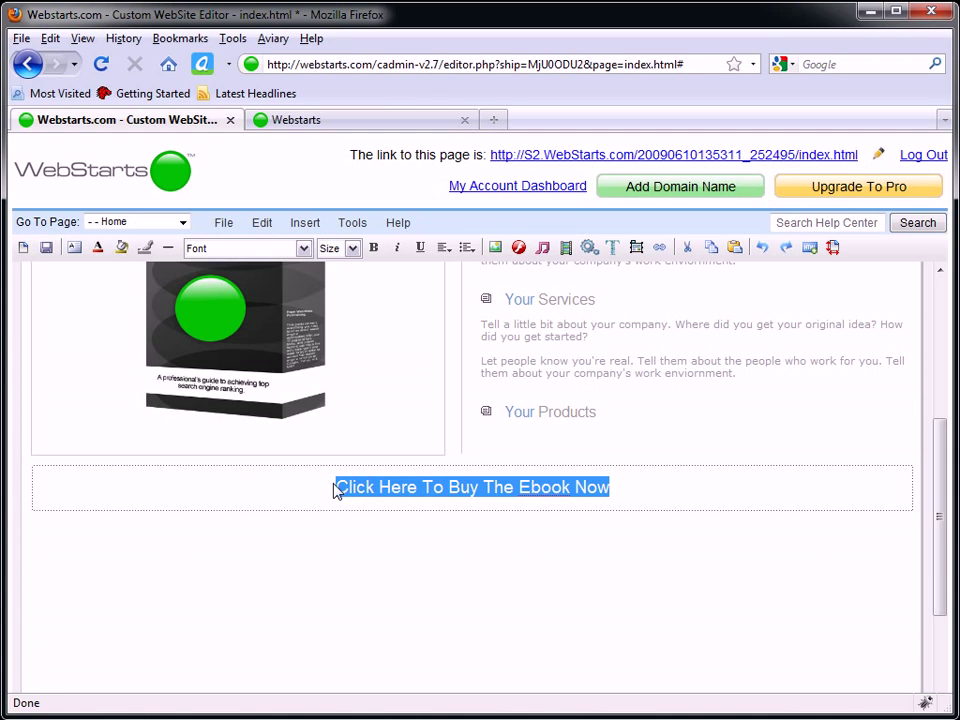
click(659, 249)
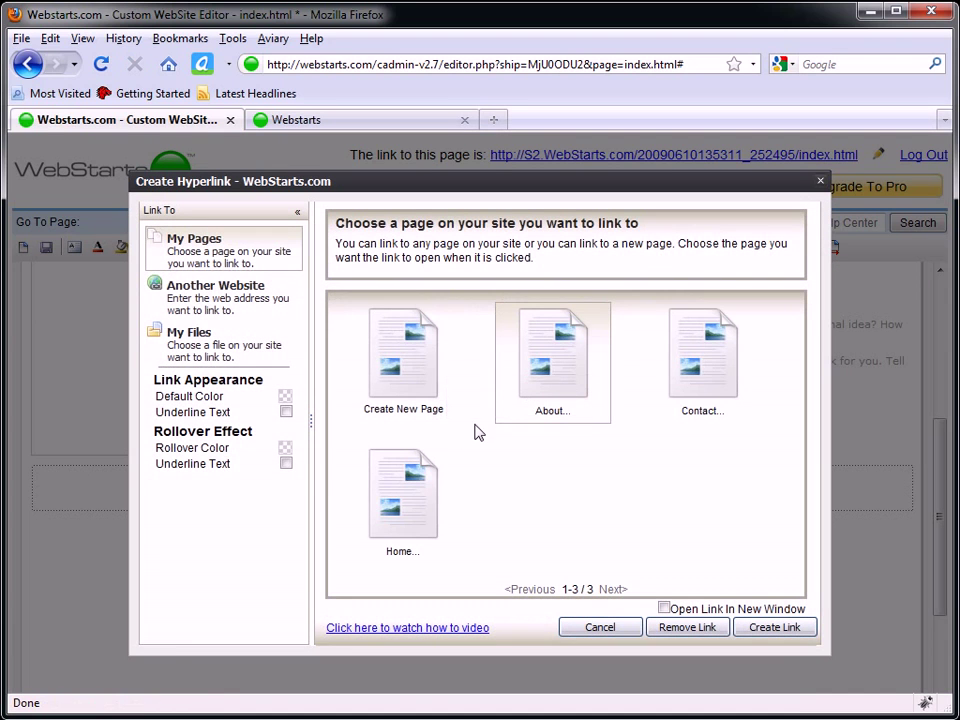
click(216, 298)
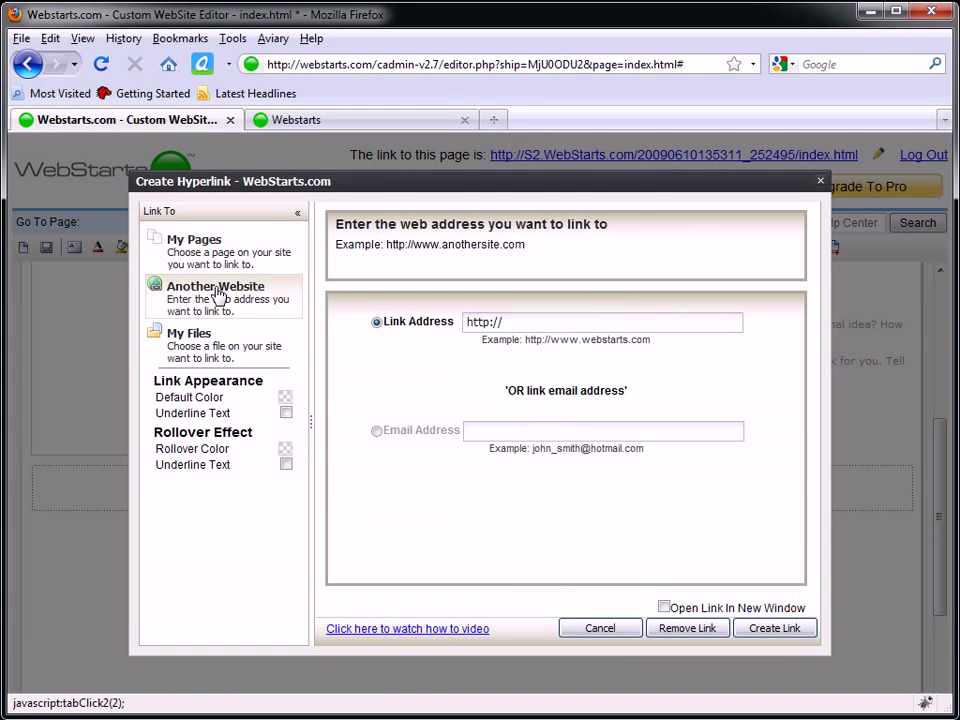
drag(511, 321, 448, 329)
right_click(490, 333)
click(523, 407)
right_click(481, 323)
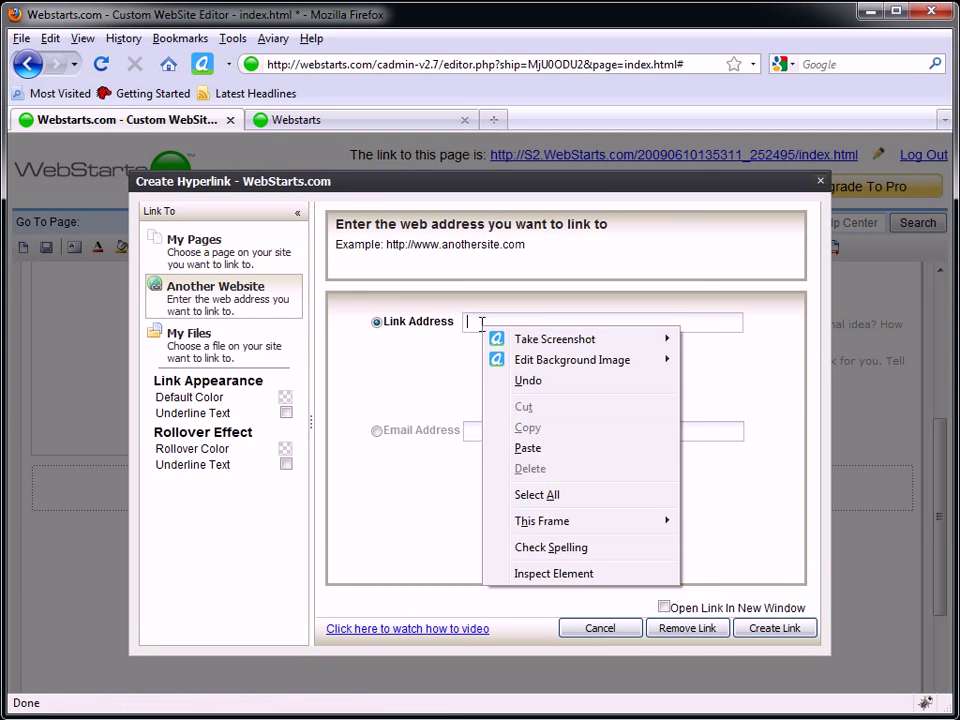
click(527, 448)
click(772, 628)
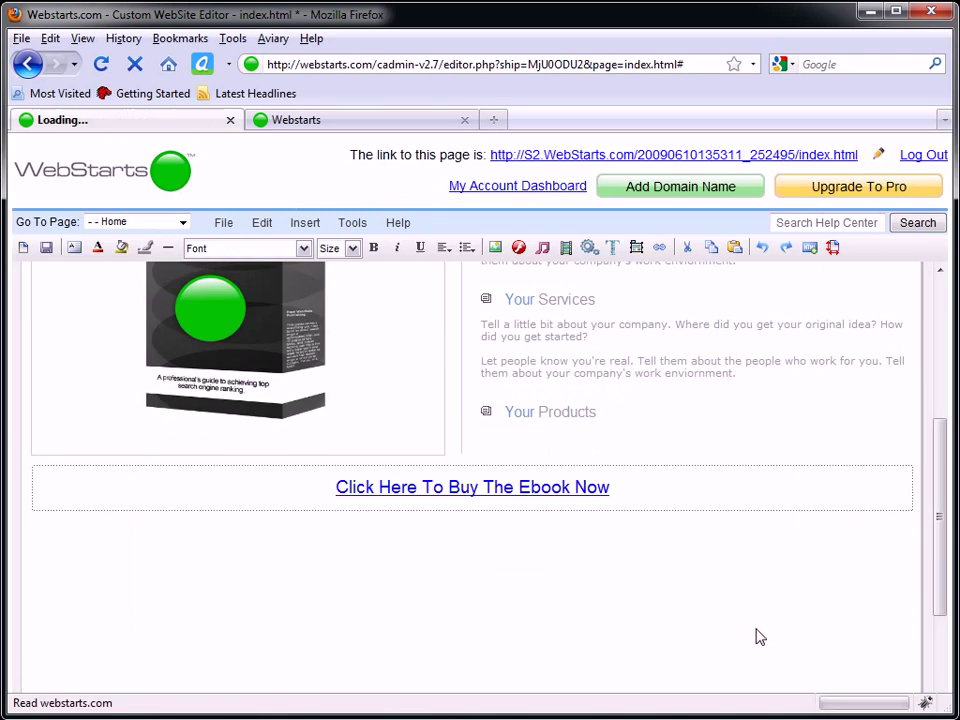
click(46, 247)
click(688, 484)
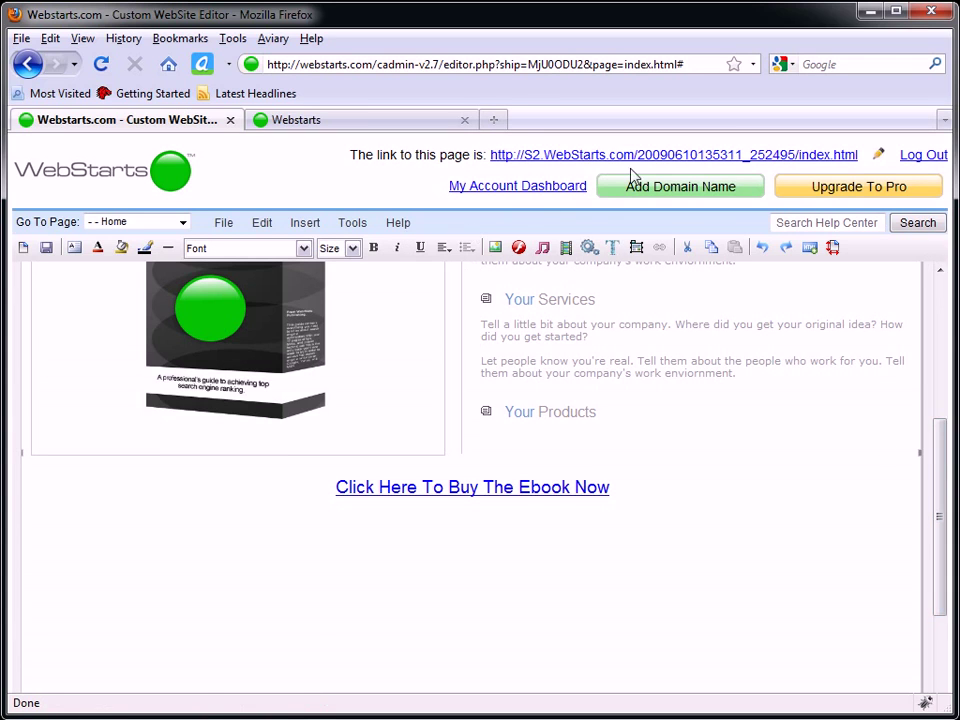
click(661, 158)
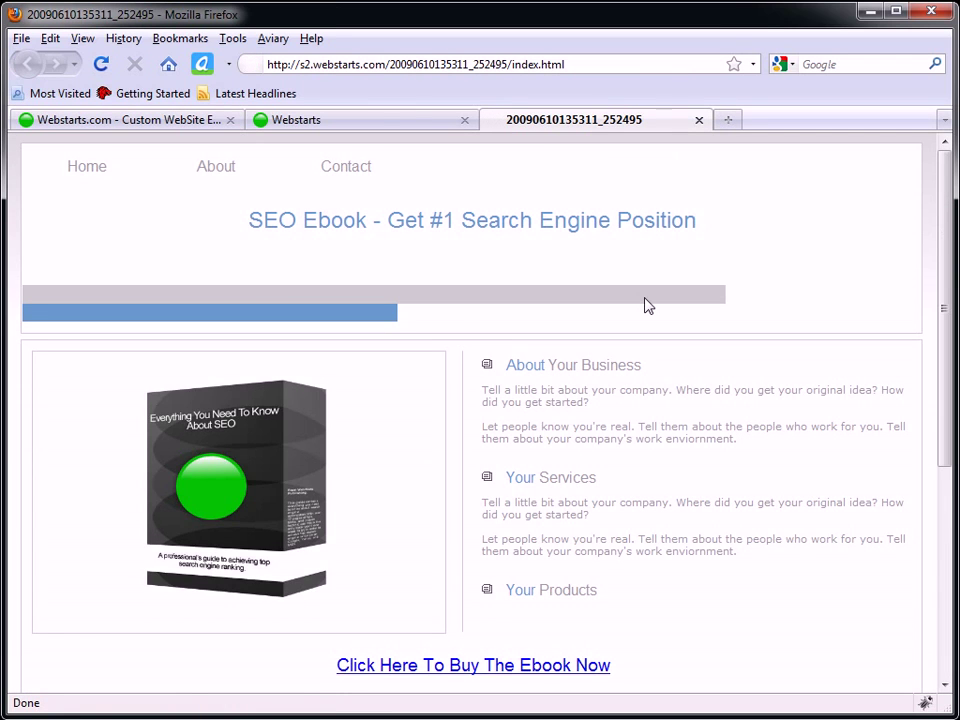
scroll(645, 305, down, 2)
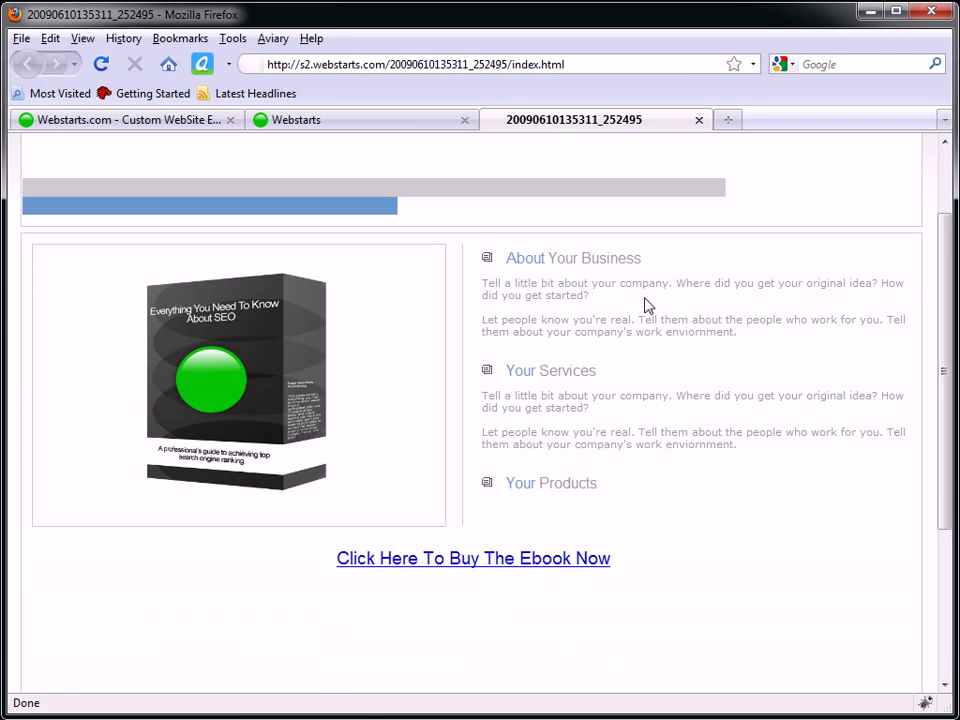
click(527, 568)
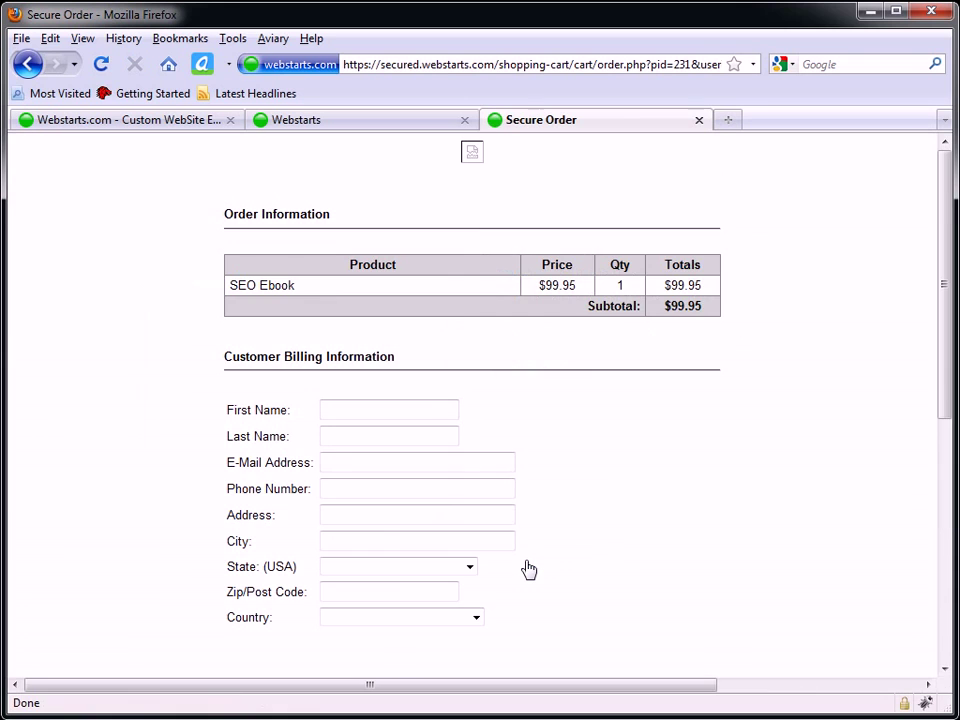
scroll(602, 486, down, 4)
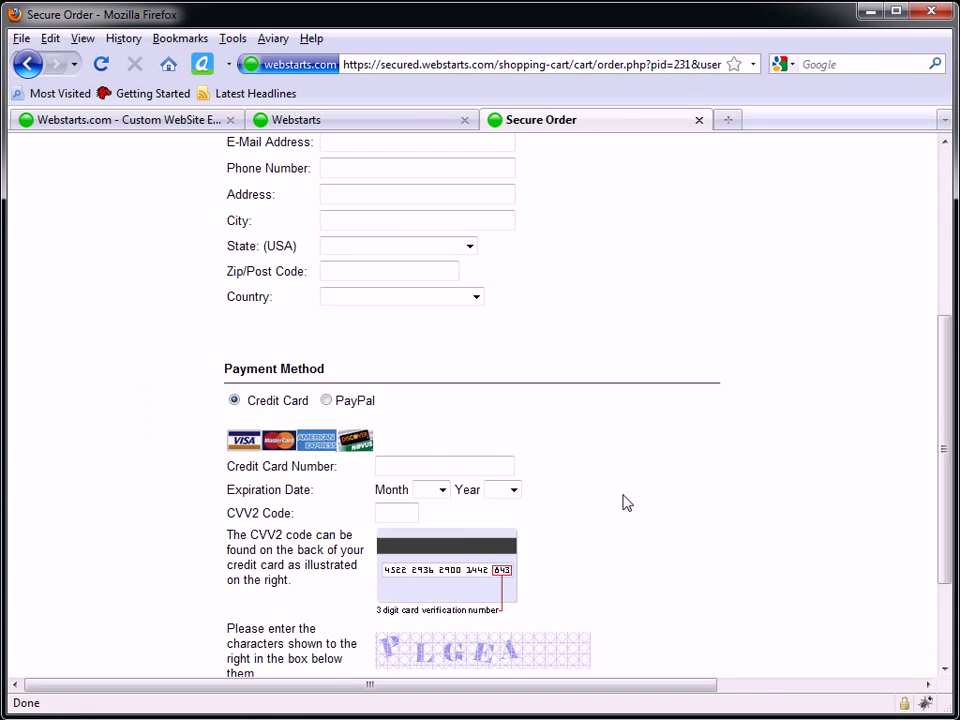
scroll(625, 502, down, 5)
scroll(626, 501, up, 9)
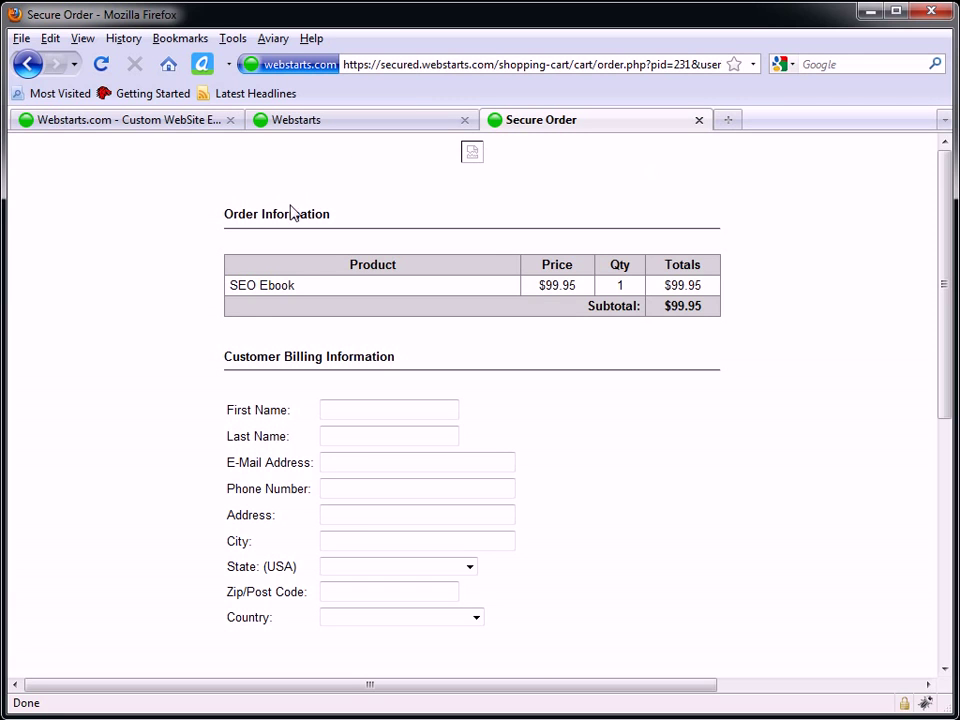
scroll(790, 570, down, 4)
scroll(770, 581, up, 4)
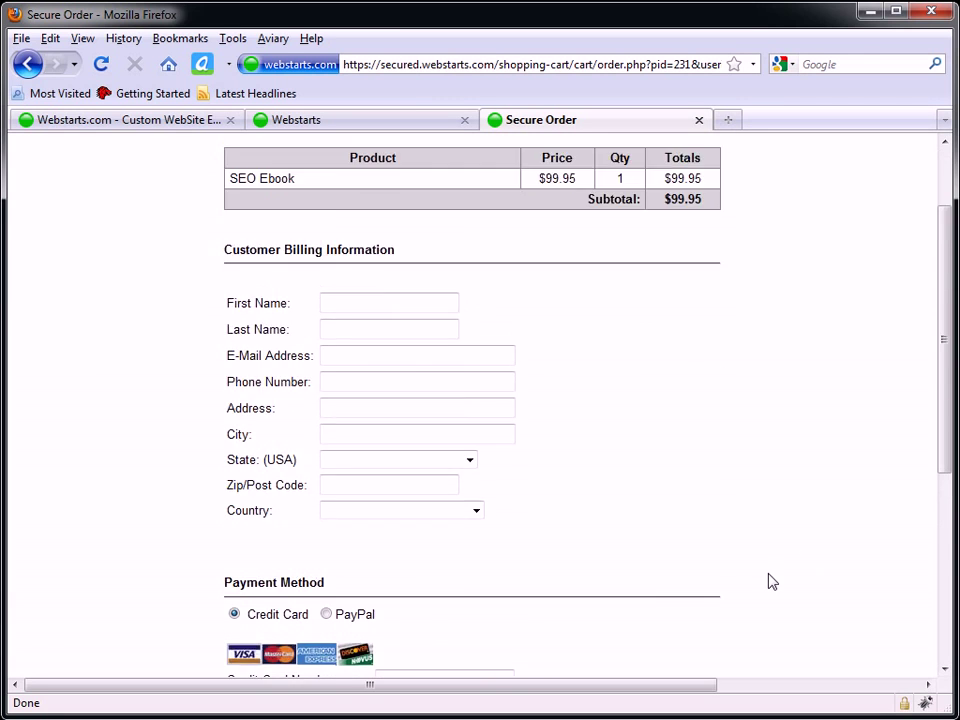
click(697, 122)
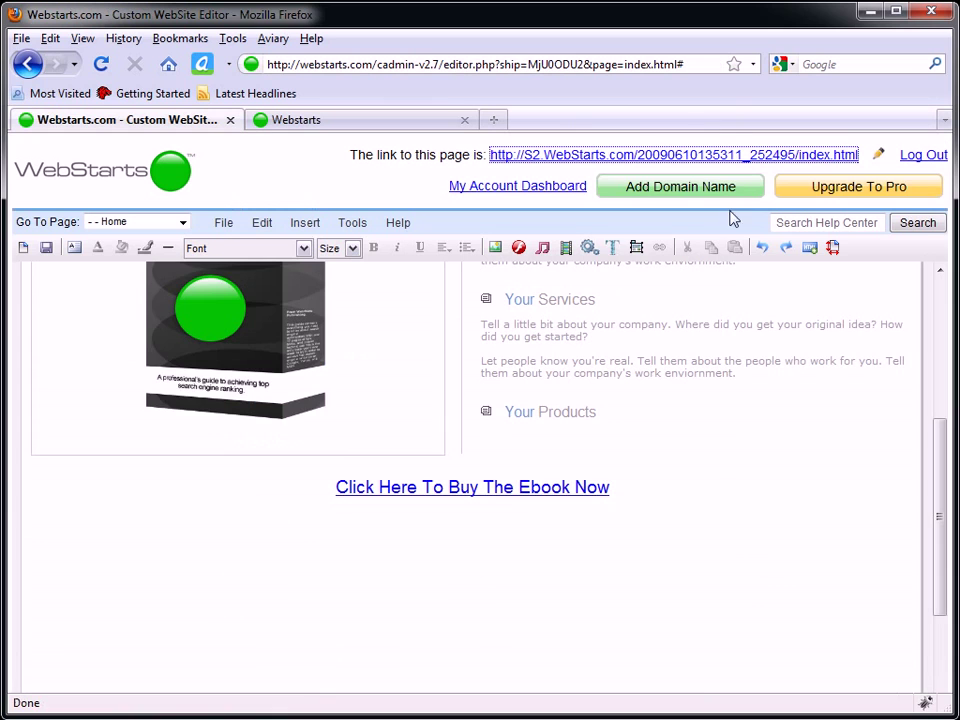
scroll(755, 297, up, 5)
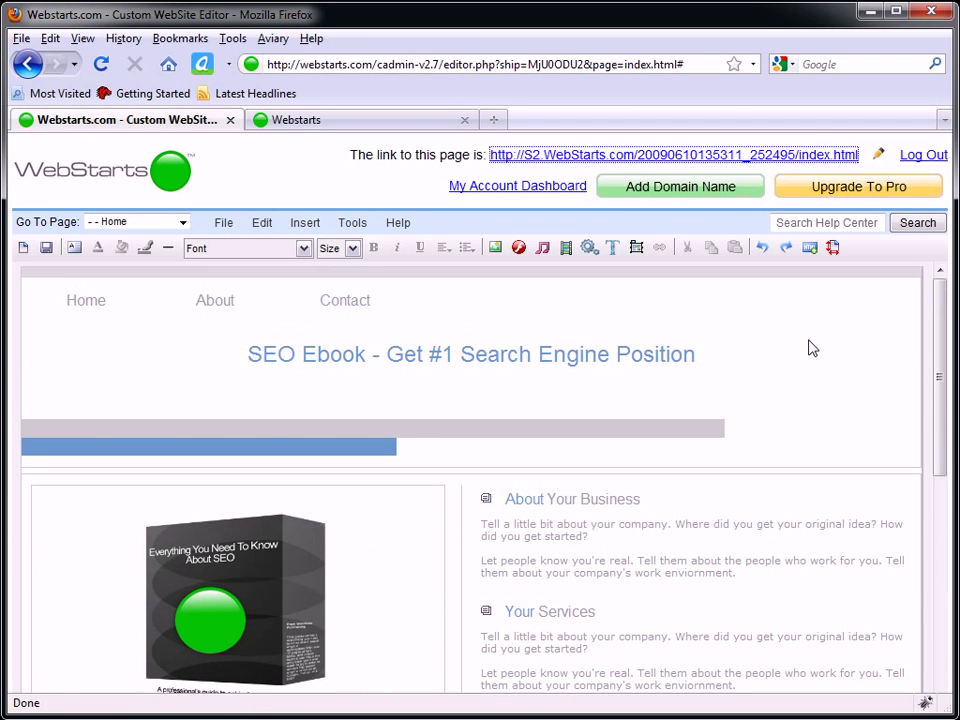